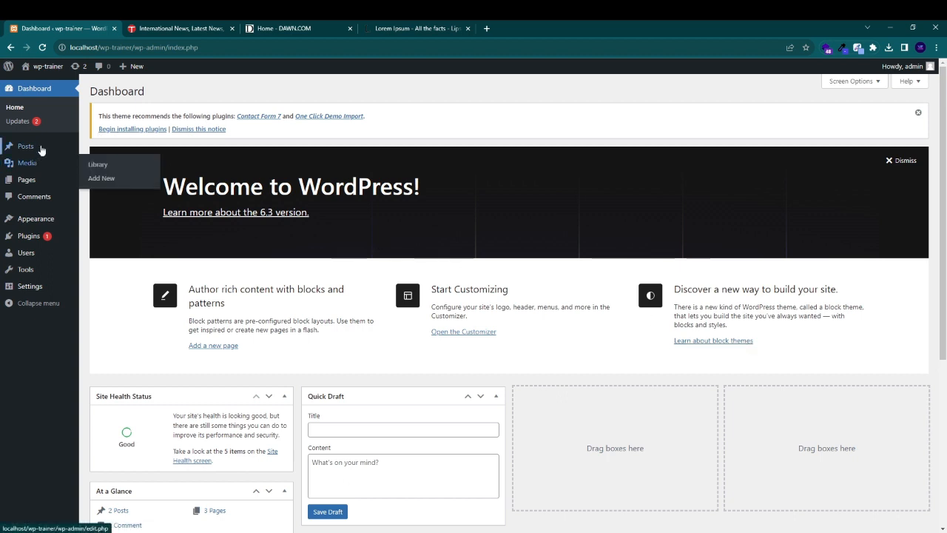
Step: Open the post Categories page in a new tab and switch to it
{"action": "mouse_move", "coordinate": [42, 150]}
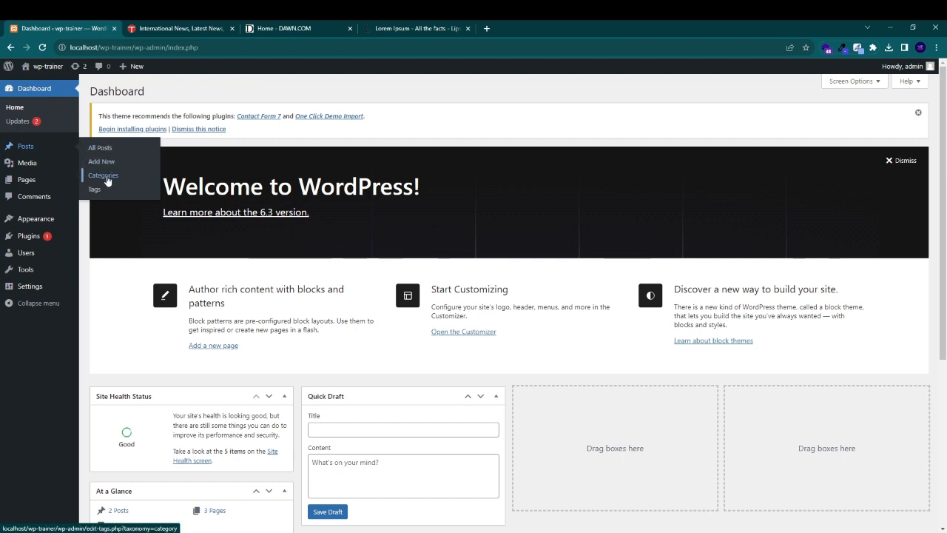
{"action": "right_click", "coordinate": [107, 181]}
{"action": "left_click", "coordinate": [127, 185]}
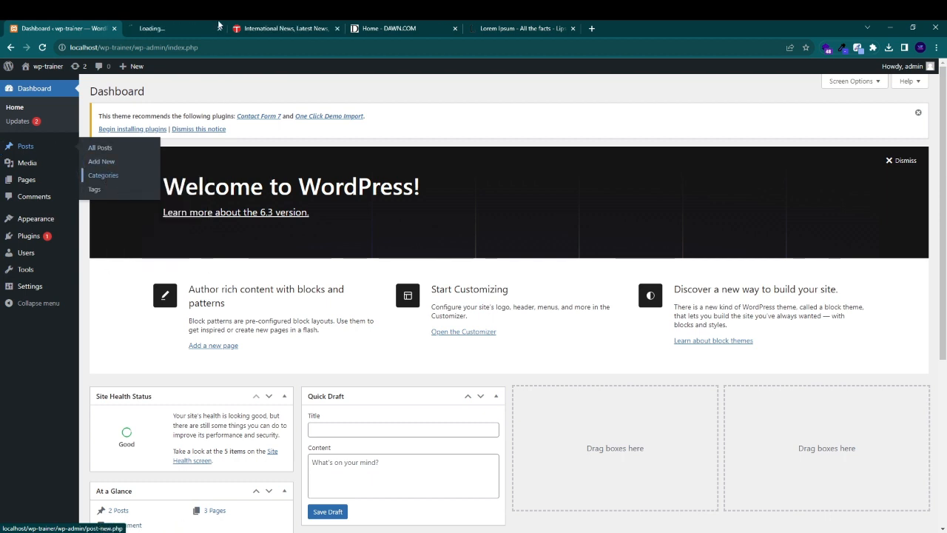
{"action": "left_click", "coordinate": [181, 29]}
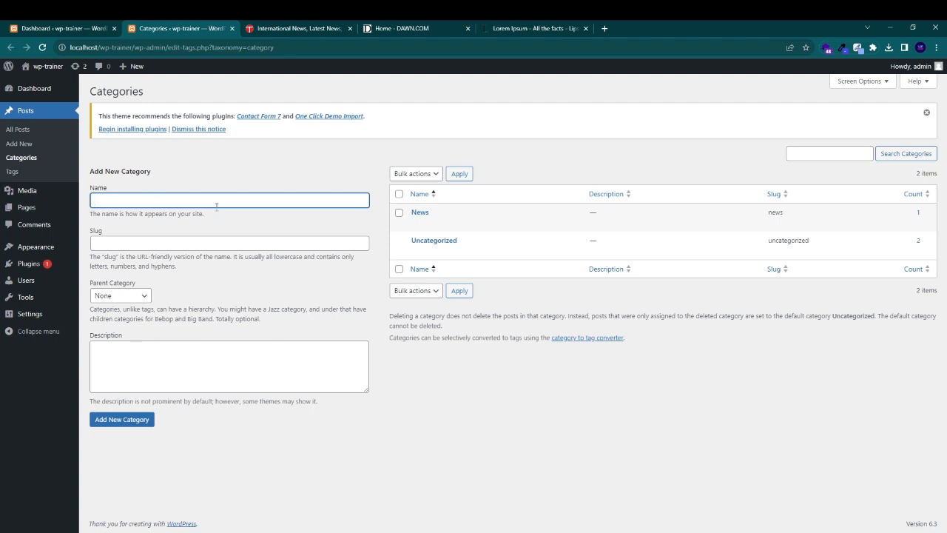
Step: Examine the section headings on the Tribune news homepage for a suitable category name
{"action": "left_click", "coordinate": [296, 28]}
{"action": "scroll", "coordinate": [335, 243], "scroll_direction": "down", "scroll_amount": 2}
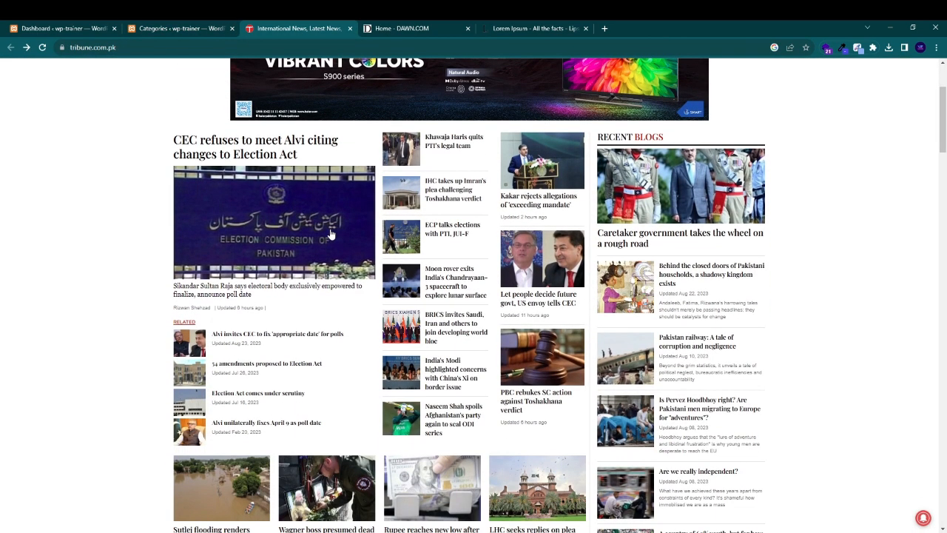
{"action": "scroll", "coordinate": [338, 304], "scroll_direction": "down", "scroll_amount": 2}
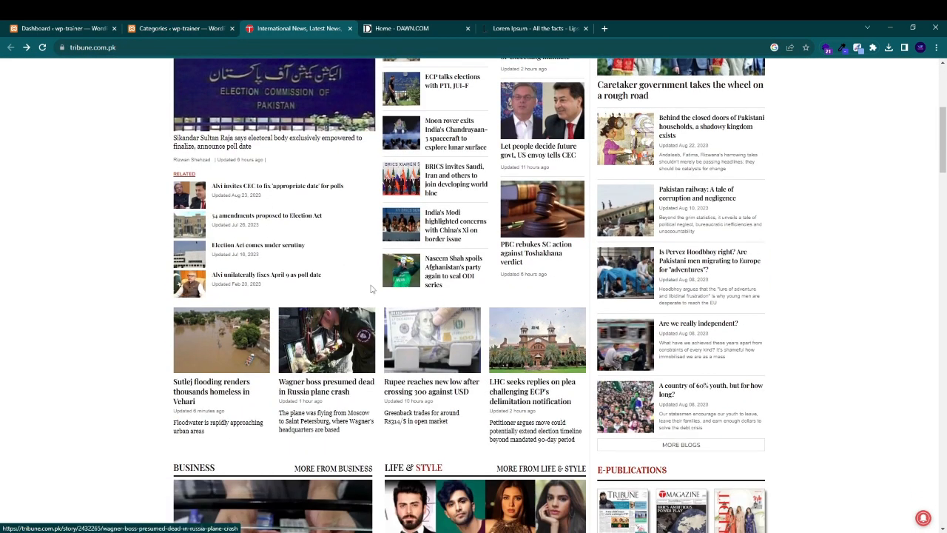
{"action": "scroll", "coordinate": [363, 289], "scroll_direction": "down", "scroll_amount": 2}
{"action": "scroll", "coordinate": [363, 289], "scroll_direction": "up", "scroll_amount": 2}
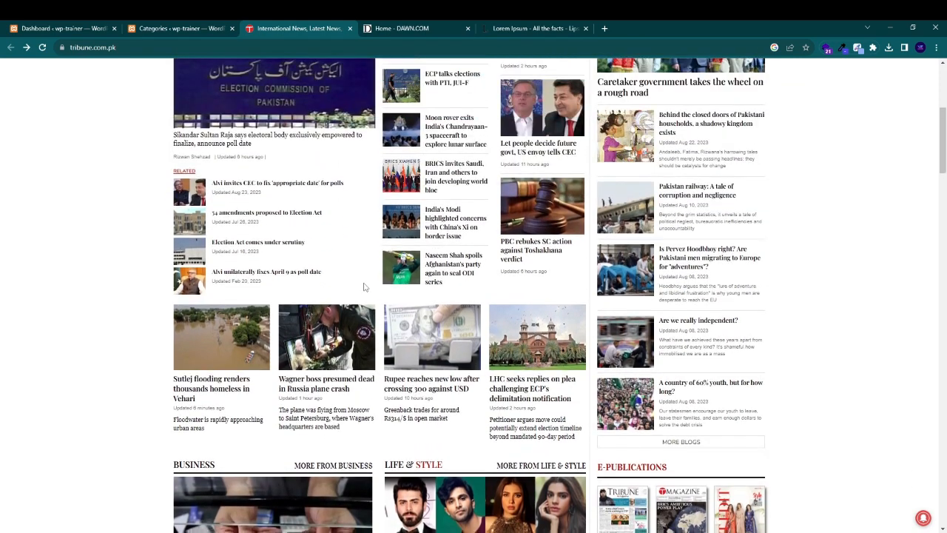
{"action": "scroll", "coordinate": [363, 289], "scroll_direction": "down", "scroll_amount": 3}
{"action": "scroll", "coordinate": [363, 289], "scroll_direction": "down", "scroll_amount": 1}
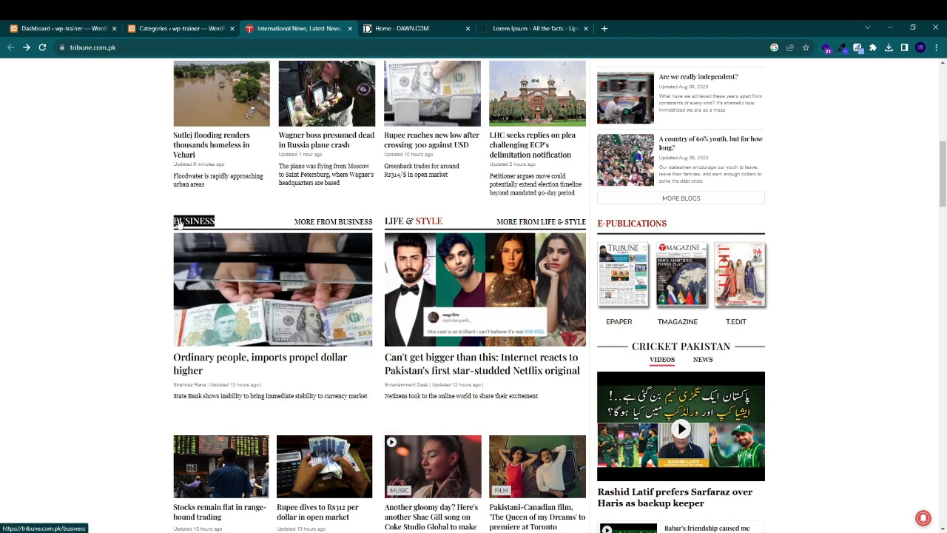
Step: Add a new post category named BUSINESS
{"action": "left_click", "coordinate": [190, 29]}
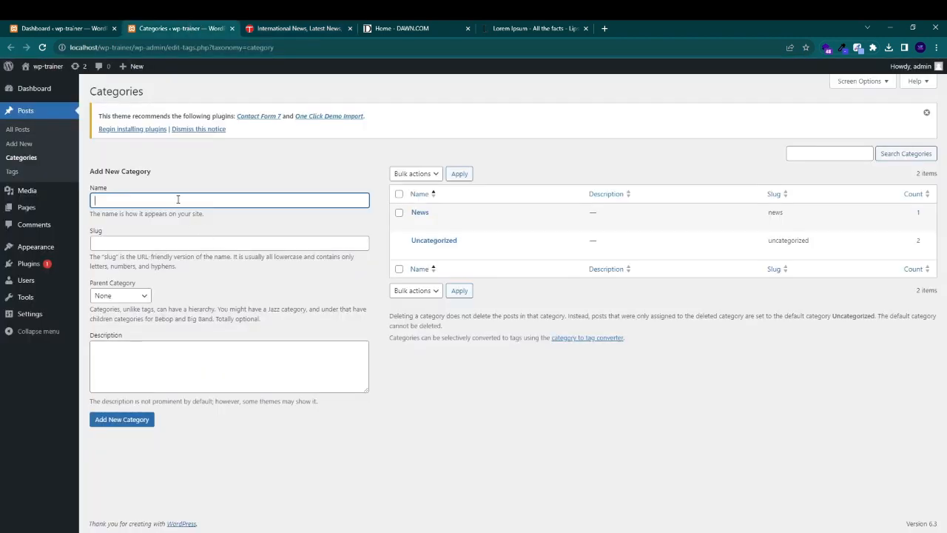
{"action": "type", "text": "BUSINESS"}
{"action": "left_click", "coordinate": [119, 425]}
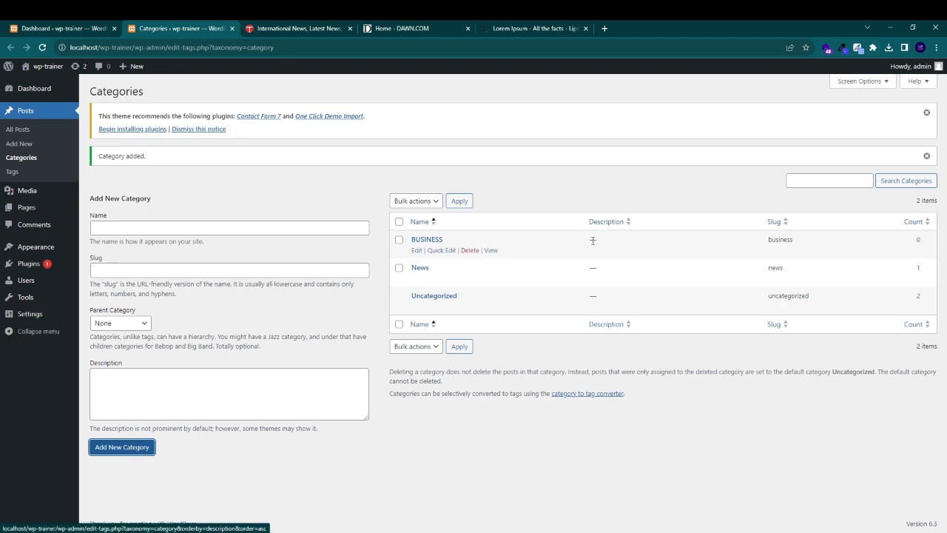
{"action": "left_click", "coordinate": [125, 408]}
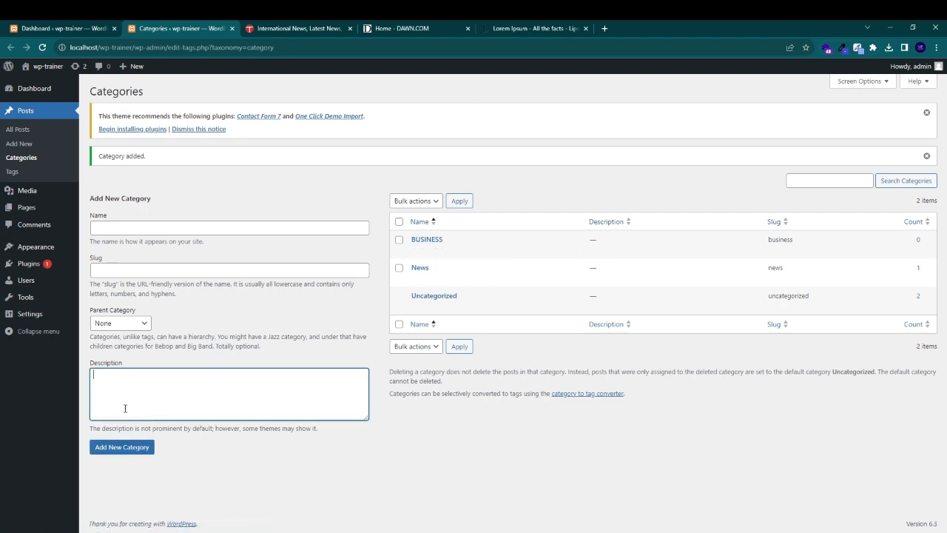
{"action": "left_click", "coordinate": [593, 239]}
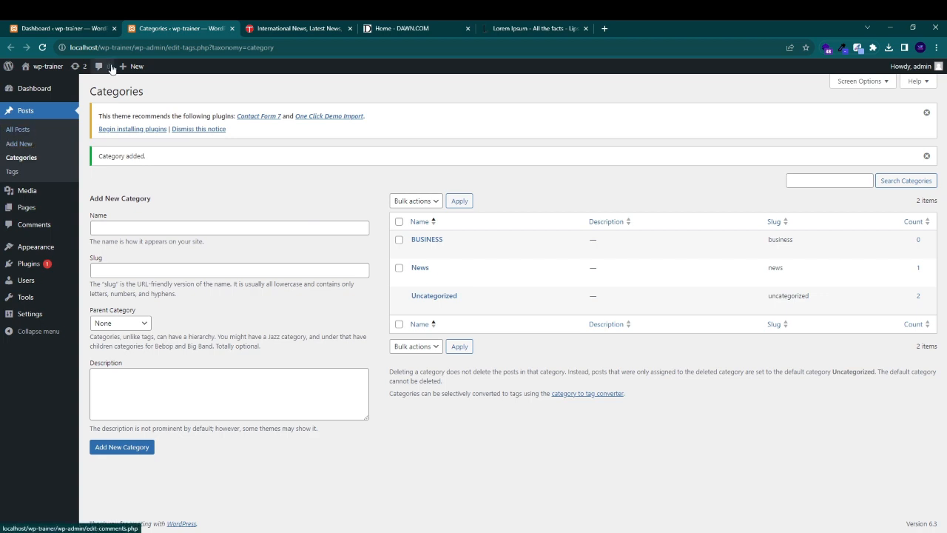
Step: Start a new post in its own tab, and open Tribune's "Ordinary people, imports propel dollar higher" article in a tab right beside it
{"action": "middle_click", "coordinate": [22, 151]}
{"action": "left_click", "coordinate": [294, 23]}
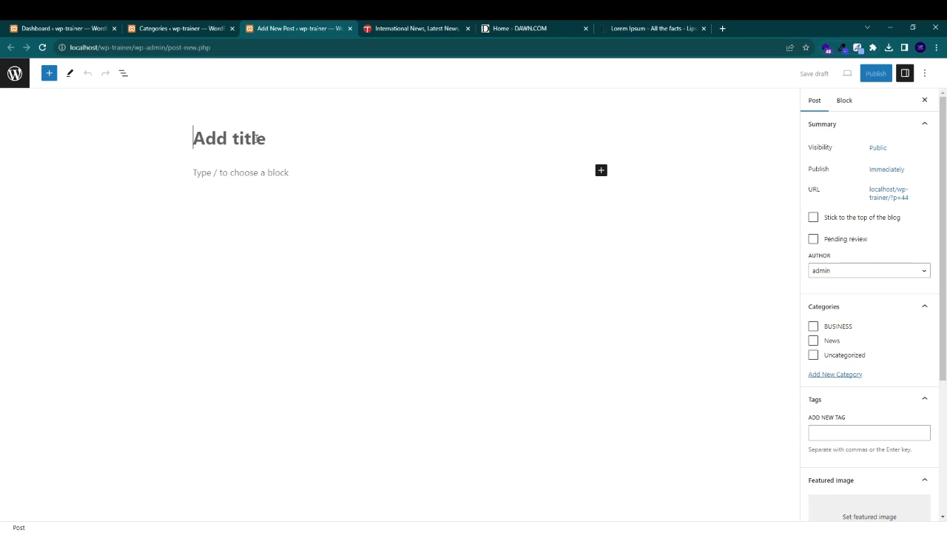
{"action": "left_click", "coordinate": [418, 28]}
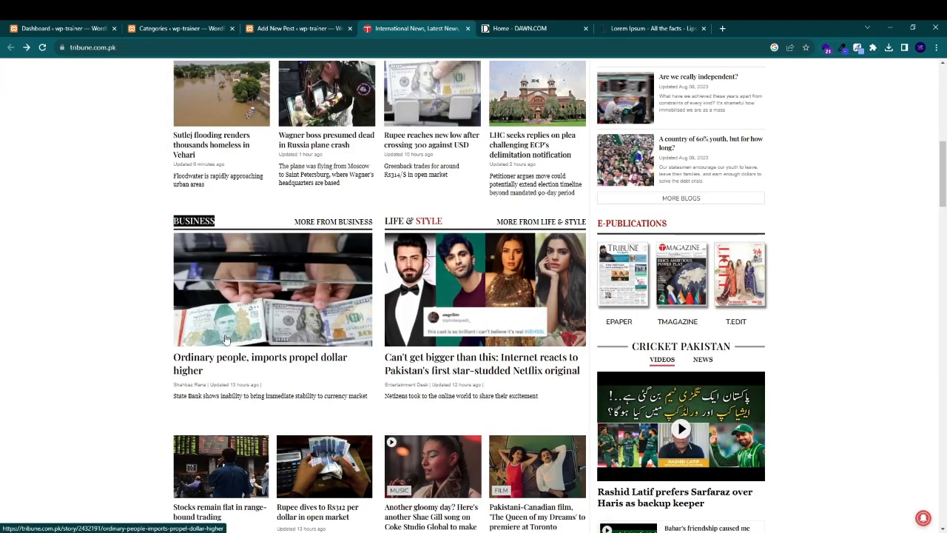
{"action": "scroll", "coordinate": [226, 340], "scroll_direction": "down", "scroll_amount": 1}
{"action": "middle_click", "coordinate": [266, 278]}
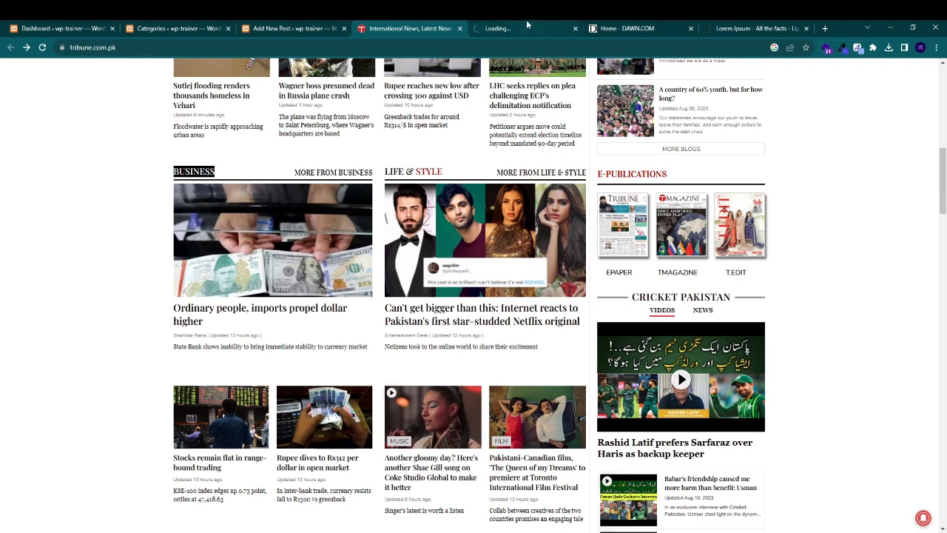
{"action": "left_click_drag", "start_coordinate": [526, 20], "coordinate": [410, 23]}
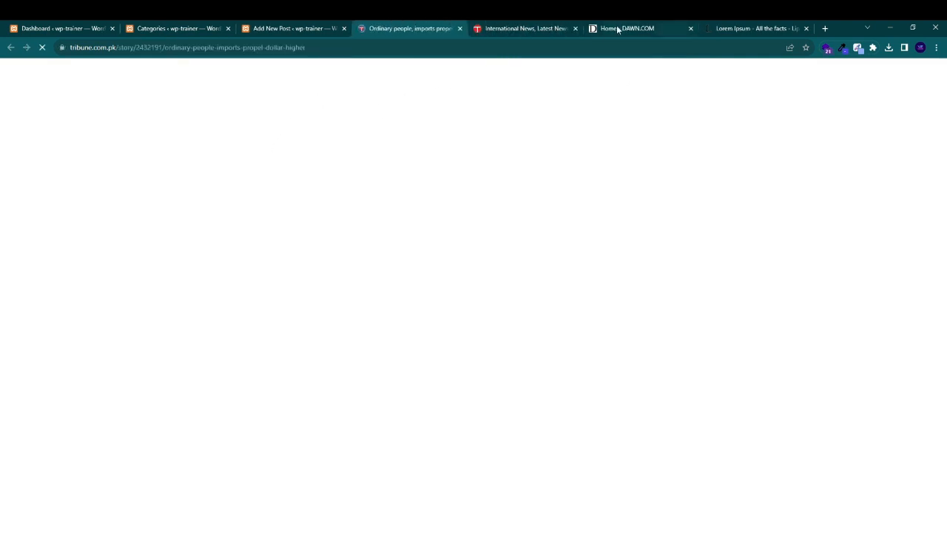
Step: Copy the article's headline "Ordinary people, imports propel dollar higher" into the new post's title
{"action": "triple_click", "coordinate": [341, 164]}
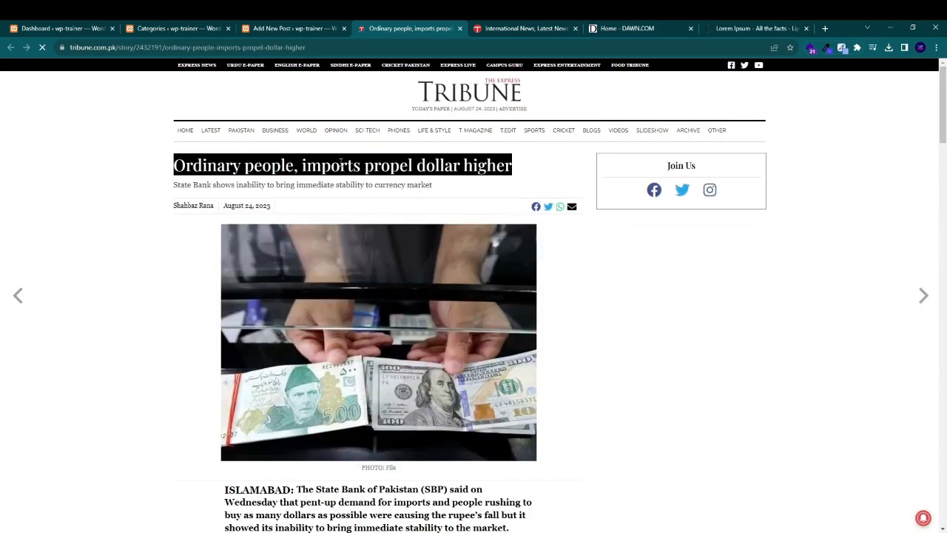
{"action": "right_click", "coordinate": [341, 164]}
{"action": "left_click", "coordinate": [355, 175]}
{"action": "left_click", "coordinate": [282, 28]}
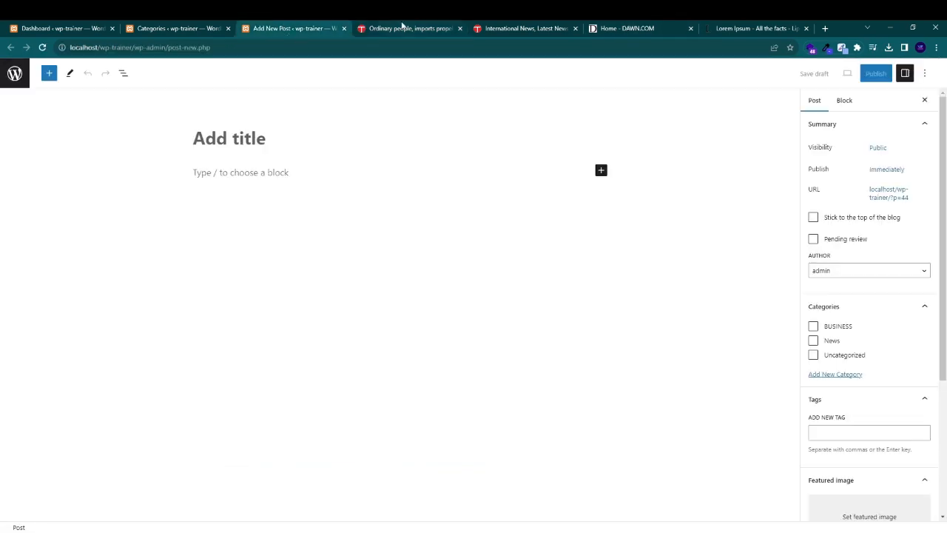
{"action": "right_click", "coordinate": [287, 140]}
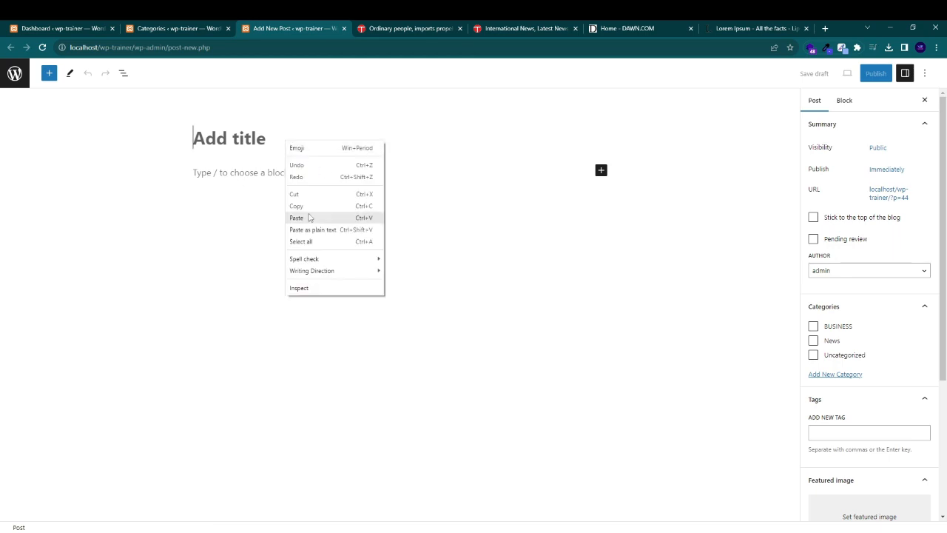
{"action": "left_click", "coordinate": [310, 217]}
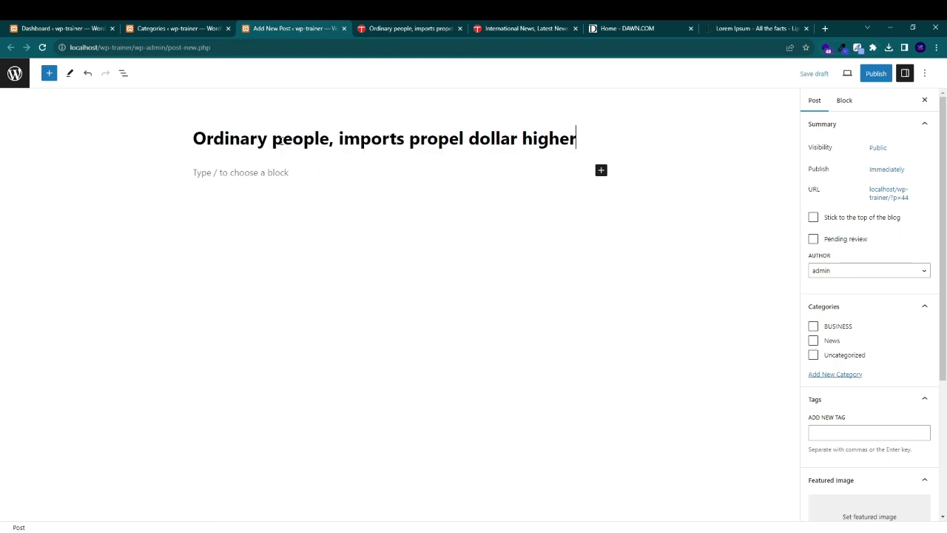
{"action": "left_click", "coordinate": [394, 27]}
{"action": "scroll", "coordinate": [380, 224], "scroll_direction": "down", "scroll_amount": 1}
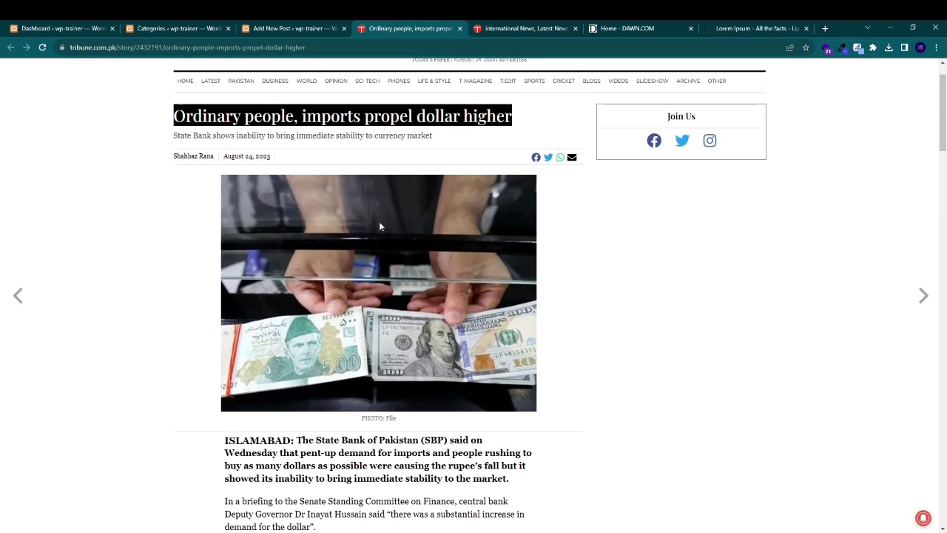
{"action": "right_click", "coordinate": [379, 221]}
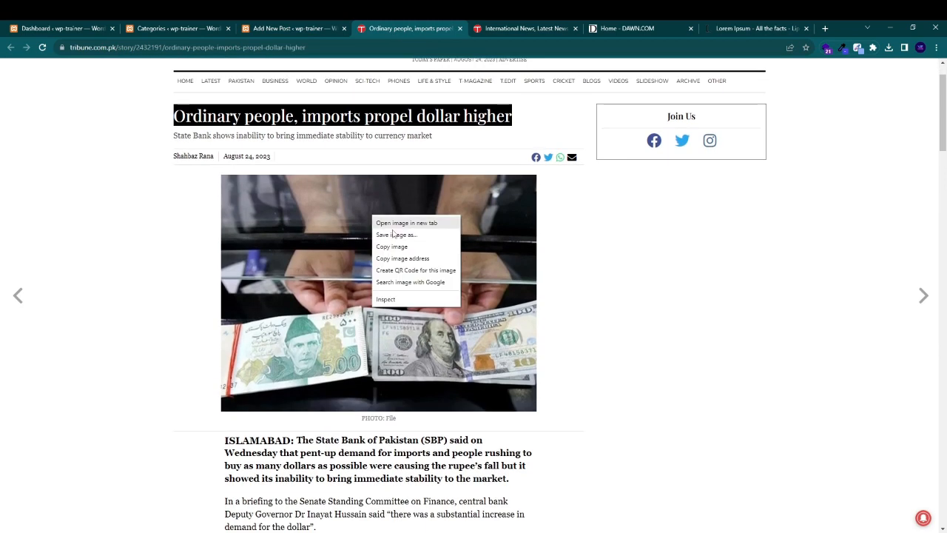
{"action": "left_click", "coordinate": [269, 27]}
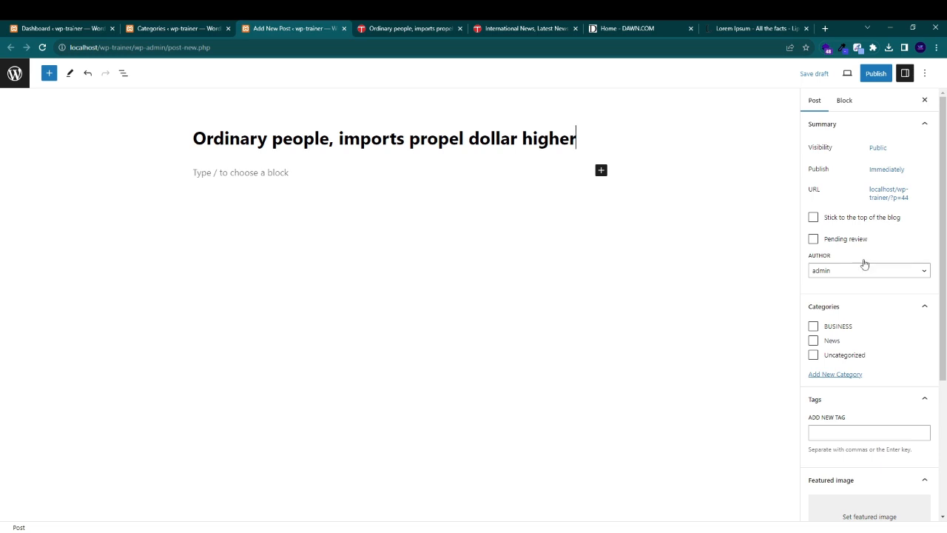
Step: Set the first banknote photo in the media library as the post's featured image
{"action": "scroll", "coordinate": [864, 264], "scroll_direction": "down", "scroll_amount": 3}
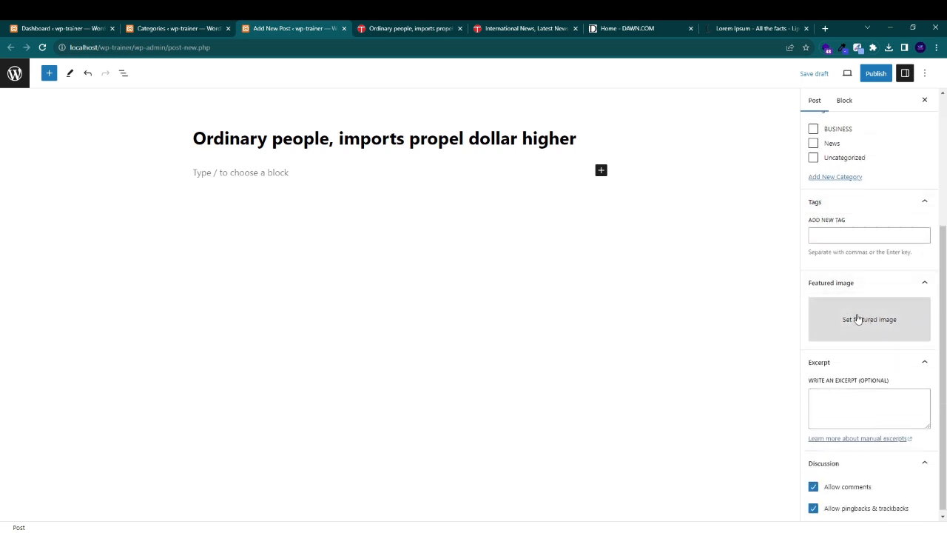
{"action": "left_click", "coordinate": [828, 318]}
{"action": "left_click", "coordinate": [57, 204]}
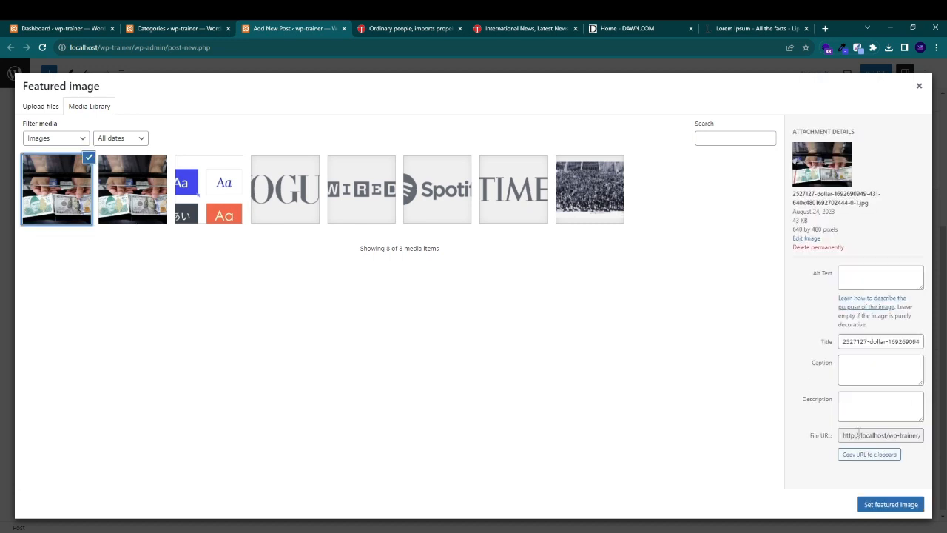
{"action": "left_click", "coordinate": [890, 504]}
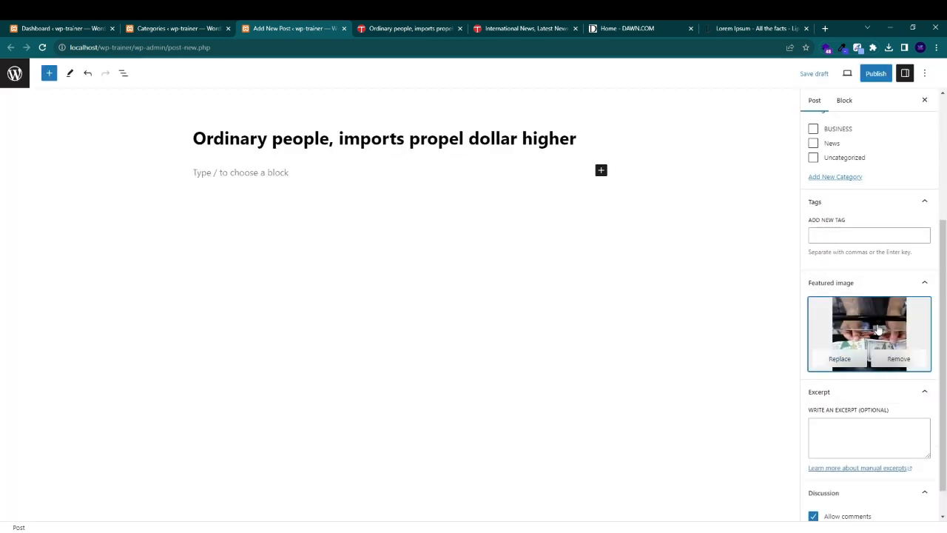
Step: Copy the article's bold opening paragraph into the post's excerpt and assign the post to the BUSINESS category
{"action": "left_click", "coordinate": [851, 435]}
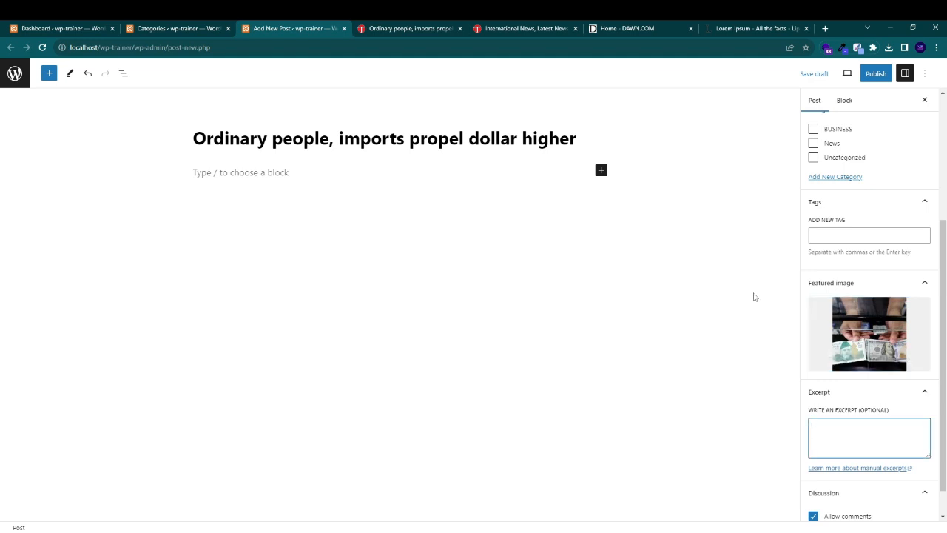
{"action": "left_click", "coordinate": [386, 27]}
{"action": "scroll", "coordinate": [362, 177], "scroll_direction": "down", "scroll_amount": 2}
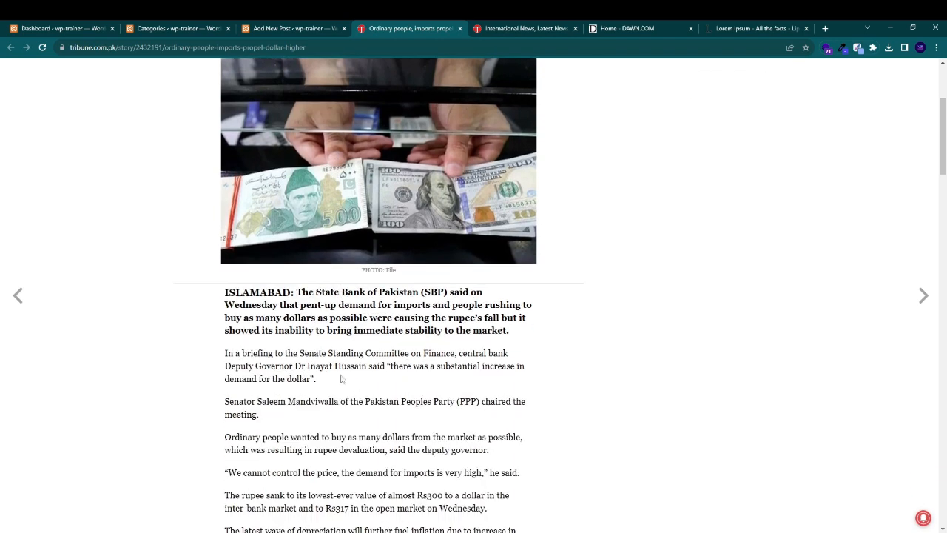
{"action": "left_click_drag", "start_coordinate": [510, 330], "coordinate": [225, 292]}
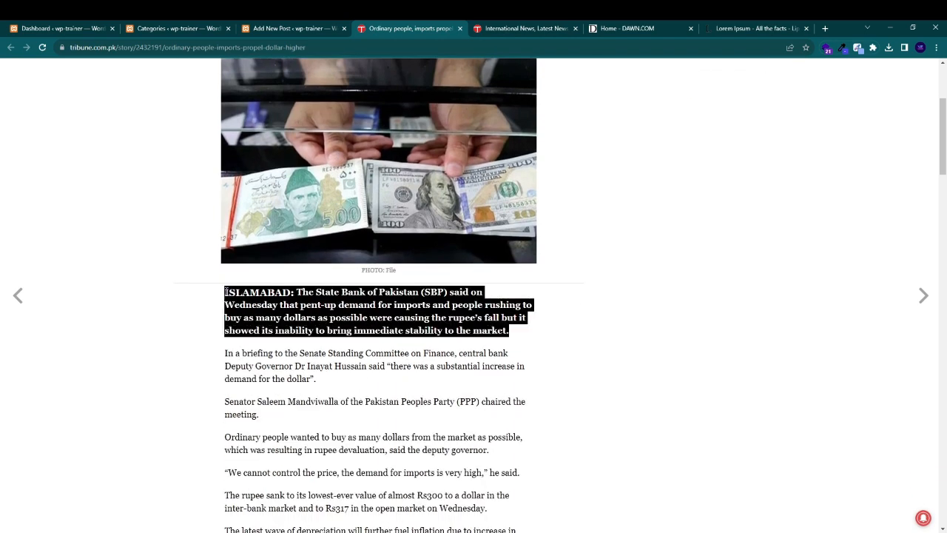
{"action": "right_click", "coordinate": [271, 298]}
{"action": "left_click", "coordinate": [281, 303]}
{"action": "left_click", "coordinate": [283, 27]}
{"action": "right_click", "coordinate": [850, 435]}
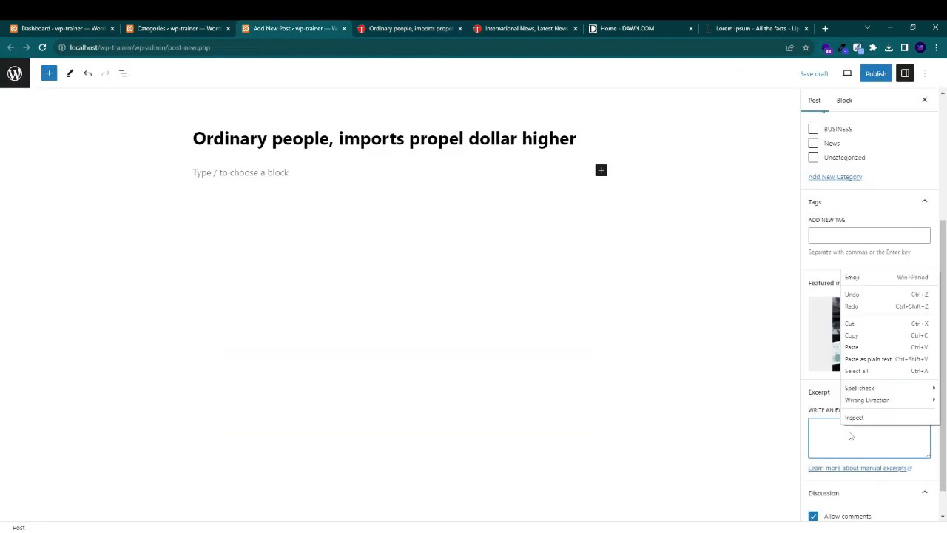
{"action": "left_click", "coordinate": [858, 344]}
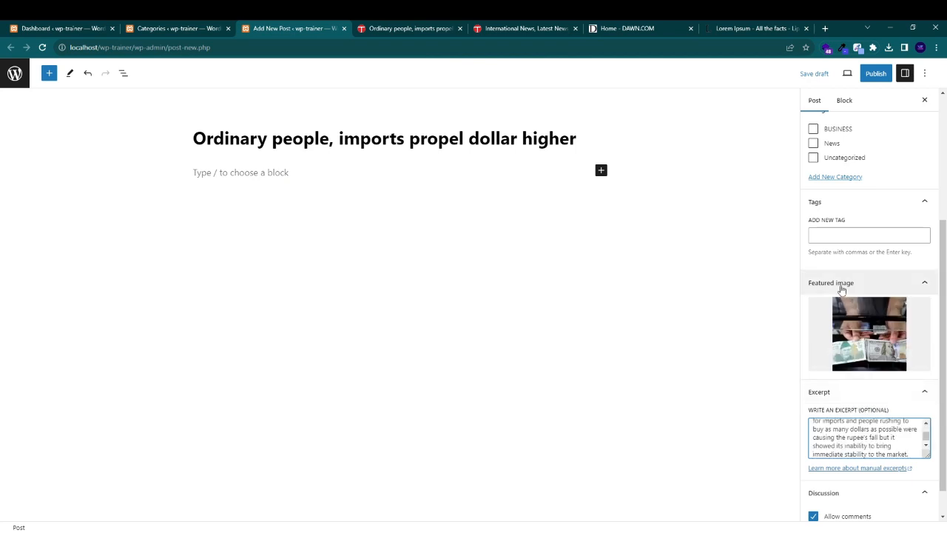
{"action": "scroll", "coordinate": [844, 292], "scroll_direction": "up", "scroll_amount": 1}
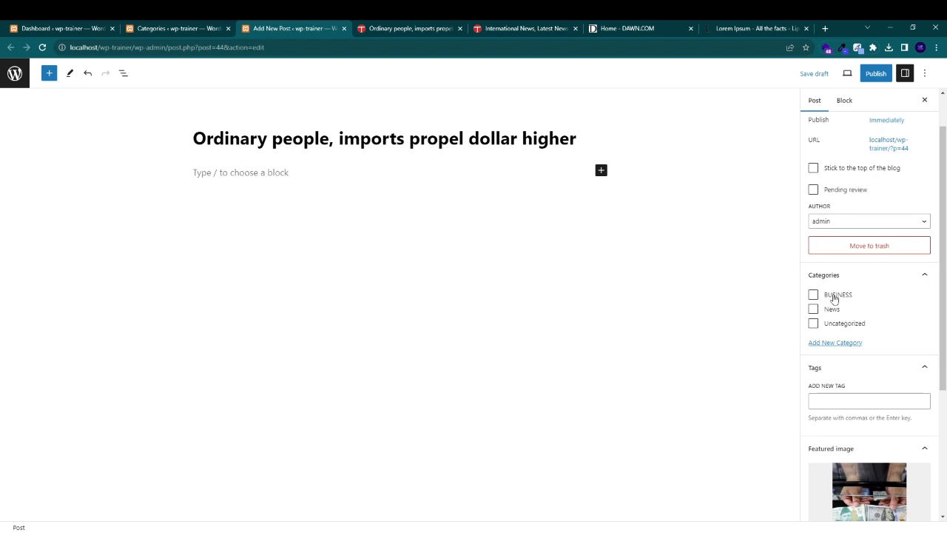
{"action": "left_click", "coordinate": [836, 299]}
Step: Copy the article's first seven paragraphs, from "ISLAMABAD" through "consumable goods", into the body of the post
{"action": "left_click", "coordinate": [386, 28]}
{"action": "scroll", "coordinate": [376, 270], "scroll_direction": "down", "scroll_amount": 3}
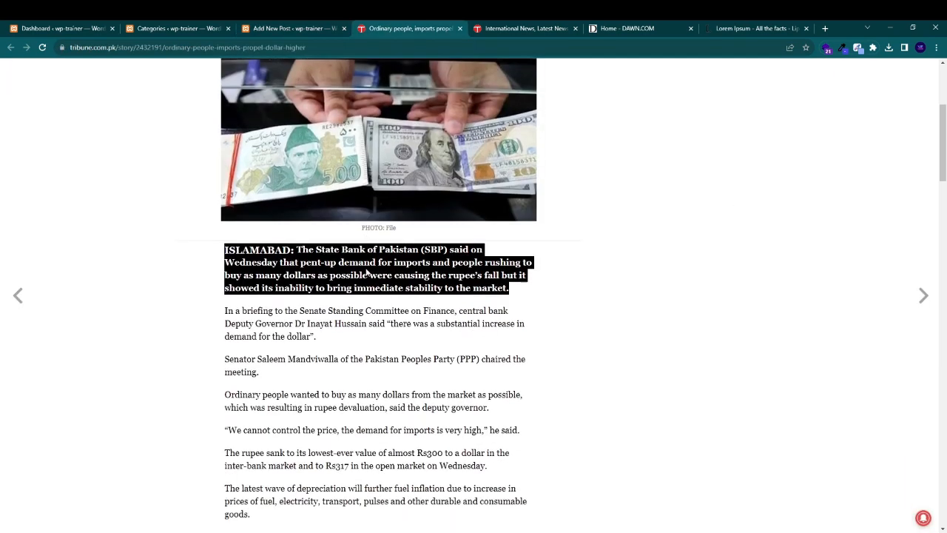
{"action": "left_click_drag", "start_coordinate": [256, 361], "coordinate": [228, 95]}
{"action": "right_click", "coordinate": [229, 96]}
{"action": "left_click", "coordinate": [241, 103]}
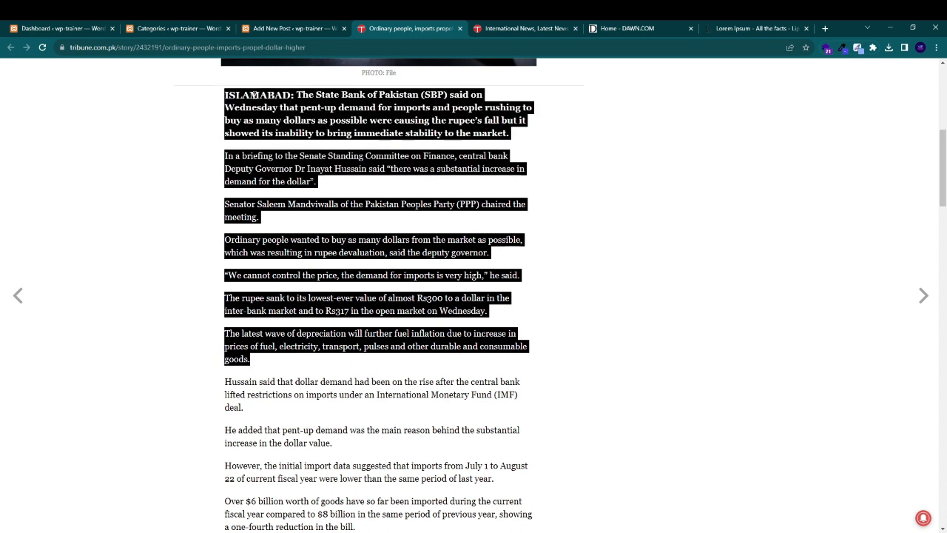
{"action": "key", "text": "ctrl+Page_Up"}
{"action": "left_click", "coordinate": [267, 173]}
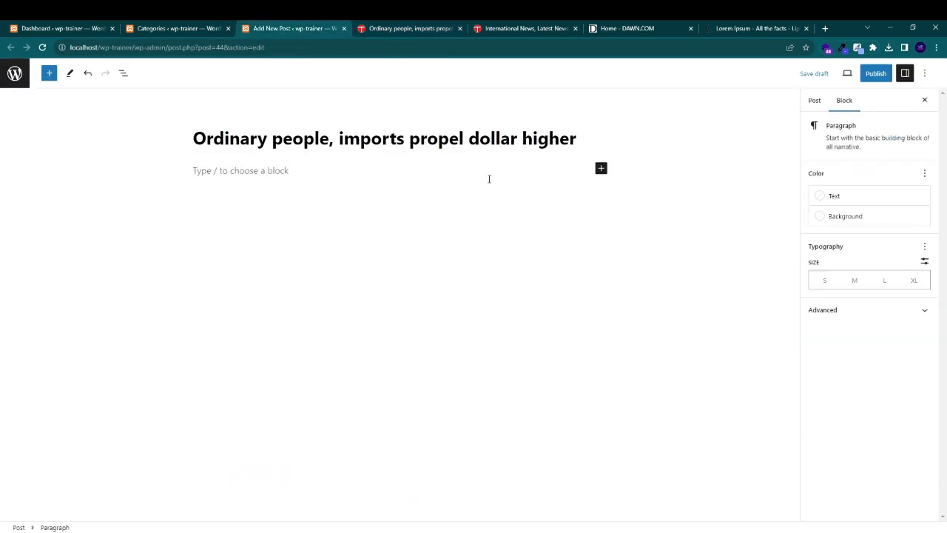
{"action": "right_click", "coordinate": [452, 177]}
{"action": "left_click", "coordinate": [465, 253]}
{"action": "scroll", "coordinate": [285, 222], "scroll_direction": "down", "scroll_amount": 2}
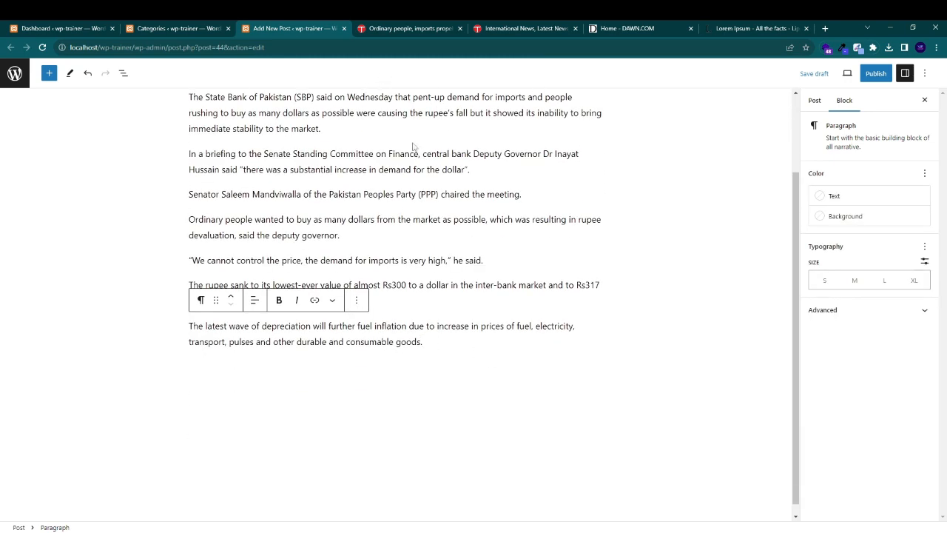
Step: Check the post's settings, including the BUSINESS category, and publish the post
{"action": "left_click", "coordinate": [814, 101]}
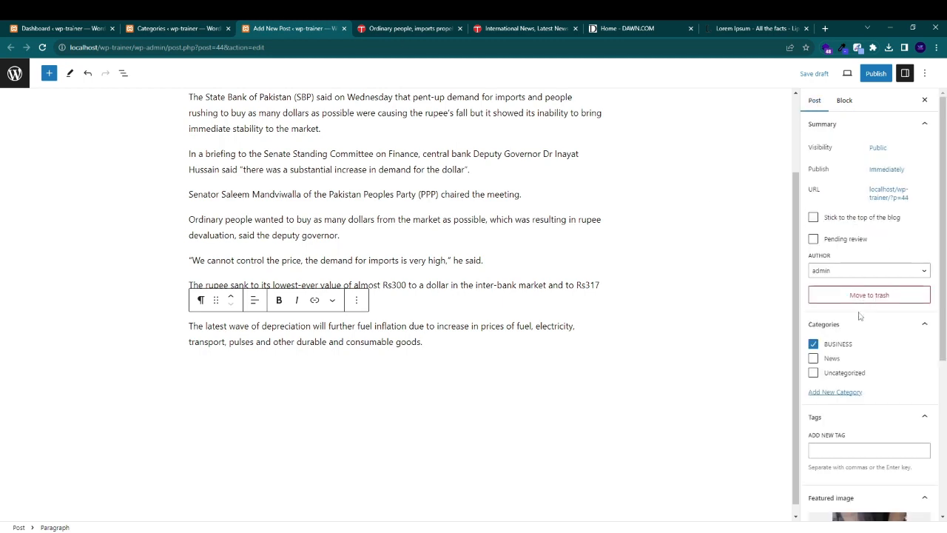
{"action": "scroll", "coordinate": [858, 314], "scroll_direction": "down", "scroll_amount": 2}
{"action": "scroll", "coordinate": [874, 357], "scroll_direction": "up", "scroll_amount": 2}
{"action": "left_click", "coordinate": [876, 73]}
{"action": "left_click", "coordinate": [843, 73]}
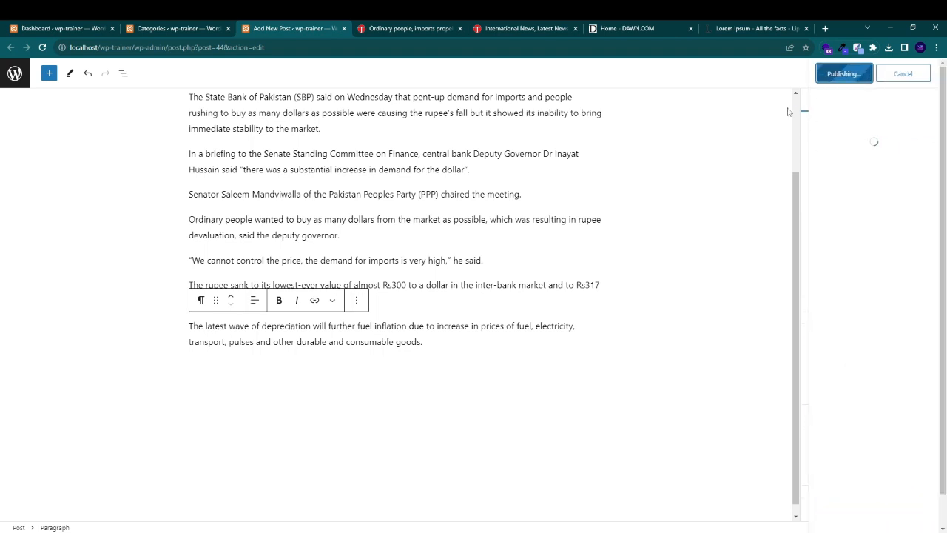
Step: View the published dollar post in a new browser tab, read through it, and open the site's BUSINESS category archive
{"action": "right_click", "coordinate": [109, 501]}
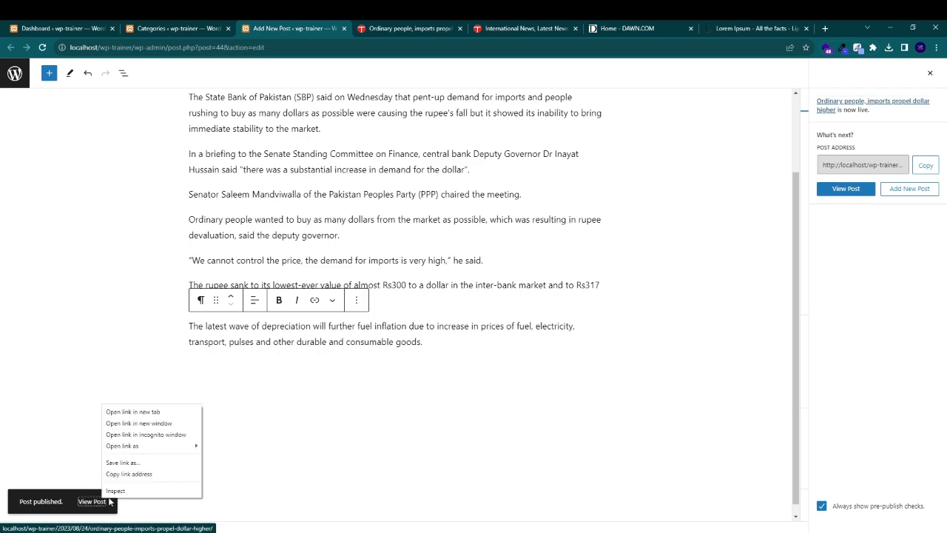
{"action": "left_click", "coordinate": [148, 412]}
{"action": "left_click", "coordinate": [377, 28]}
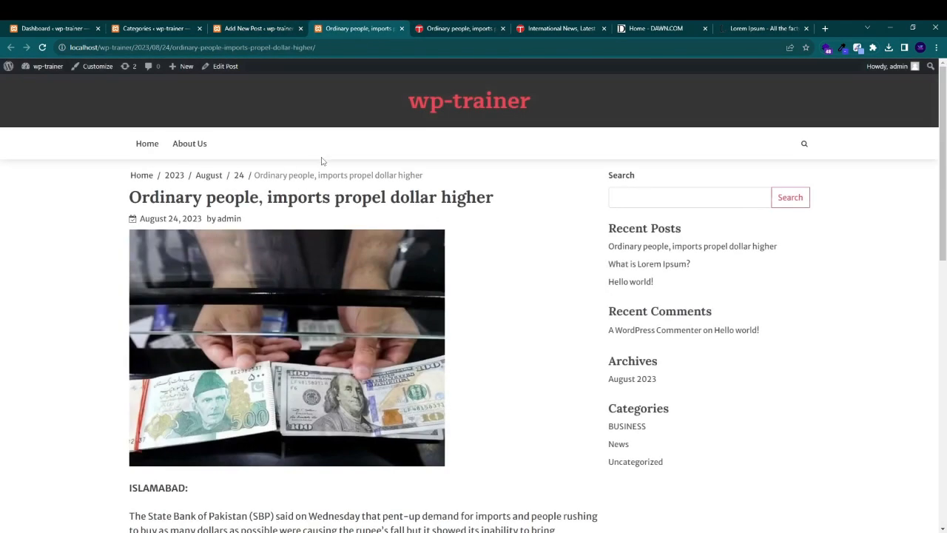
{"action": "scroll", "coordinate": [324, 178], "scroll_direction": "down", "scroll_amount": 2}
{"action": "scroll", "coordinate": [323, 181], "scroll_direction": "up", "scroll_amount": 2}
{"action": "scroll", "coordinate": [196, 198], "scroll_direction": "down", "scroll_amount": 8}
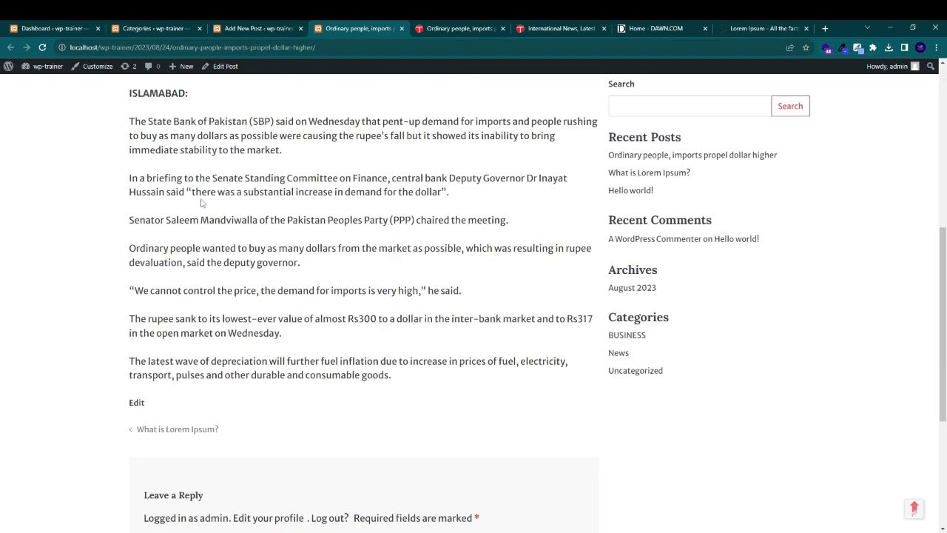
{"action": "scroll", "coordinate": [202, 201], "scroll_direction": "up", "scroll_amount": 8}
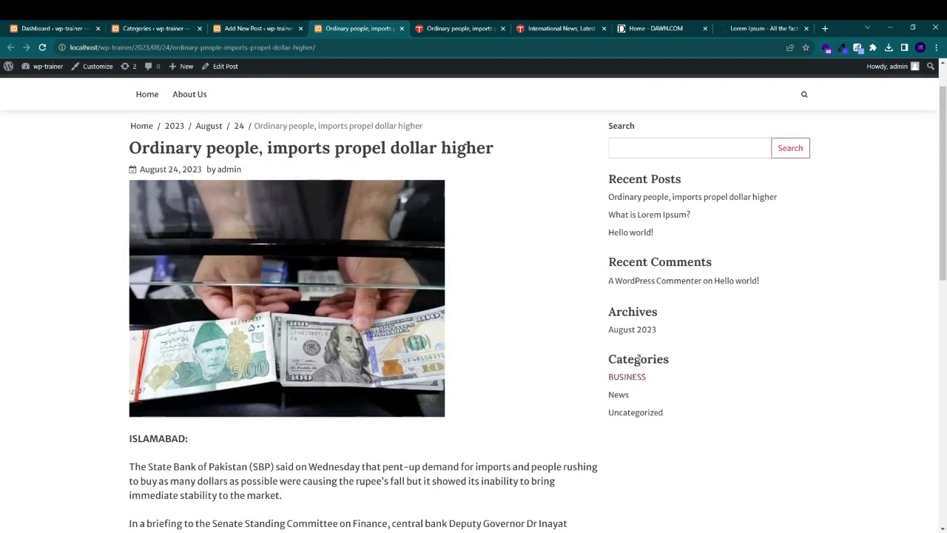
{"action": "double_click", "coordinate": [623, 362]}
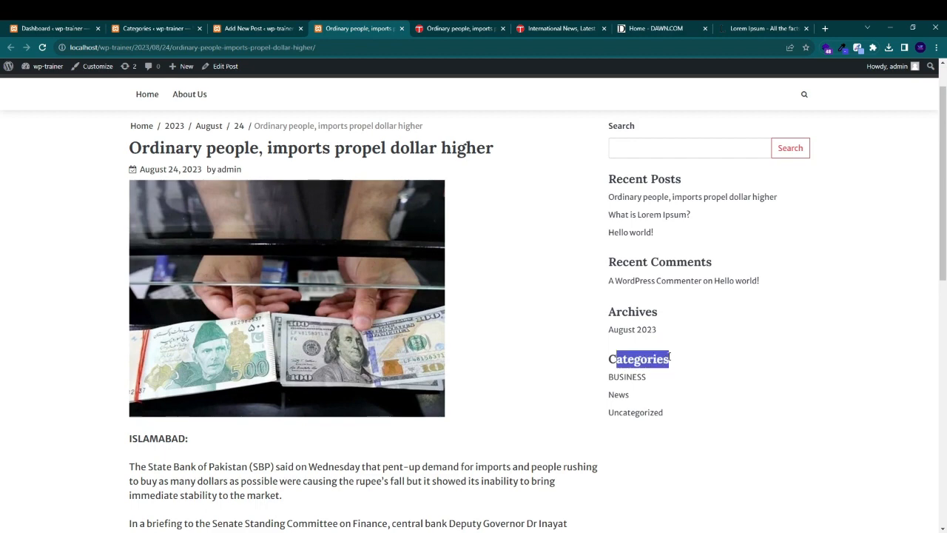
{"action": "left_click", "coordinate": [632, 381]}
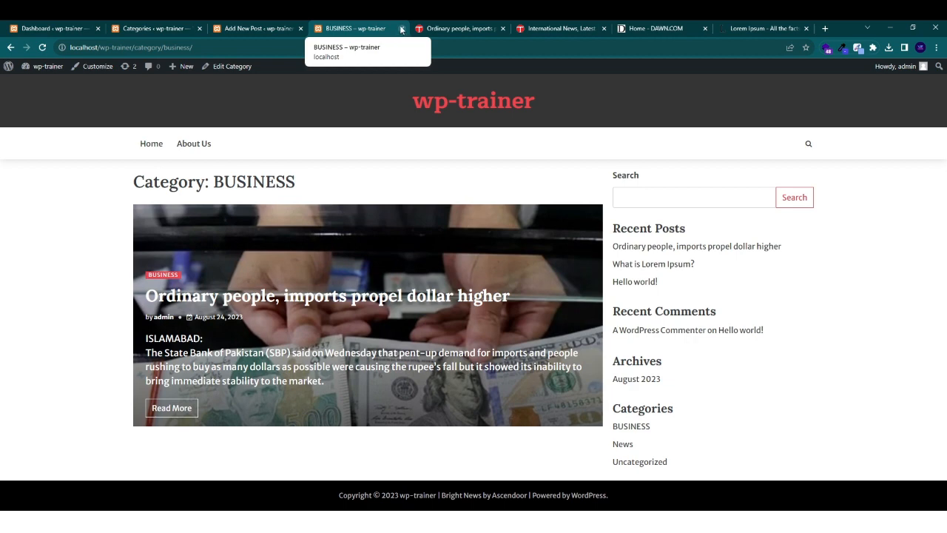
Step: Close the category archive, the finished post's editor and the source article, returning to the Tribune homepage's BUSINESS section
{"action": "left_click", "coordinate": [401, 29]}
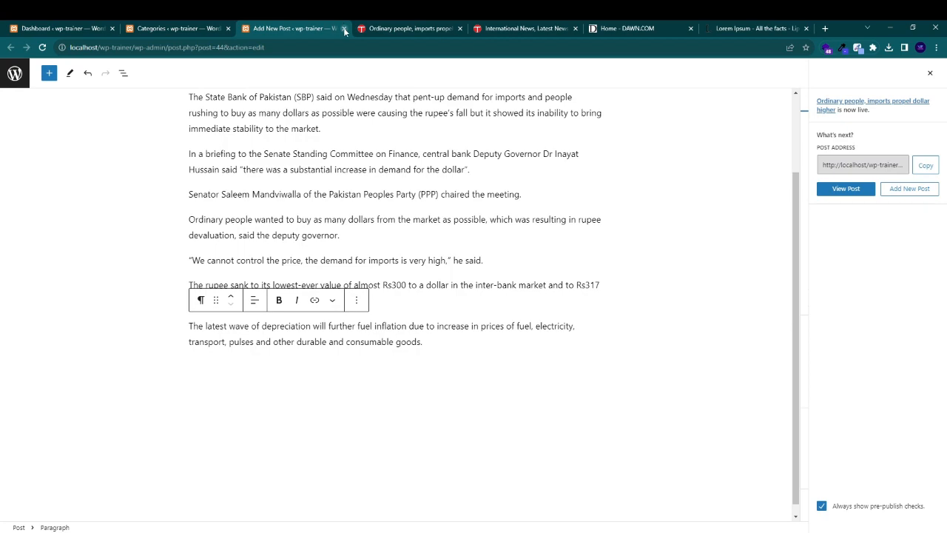
{"action": "left_click", "coordinate": [344, 30]}
{"action": "left_click", "coordinate": [356, 33]}
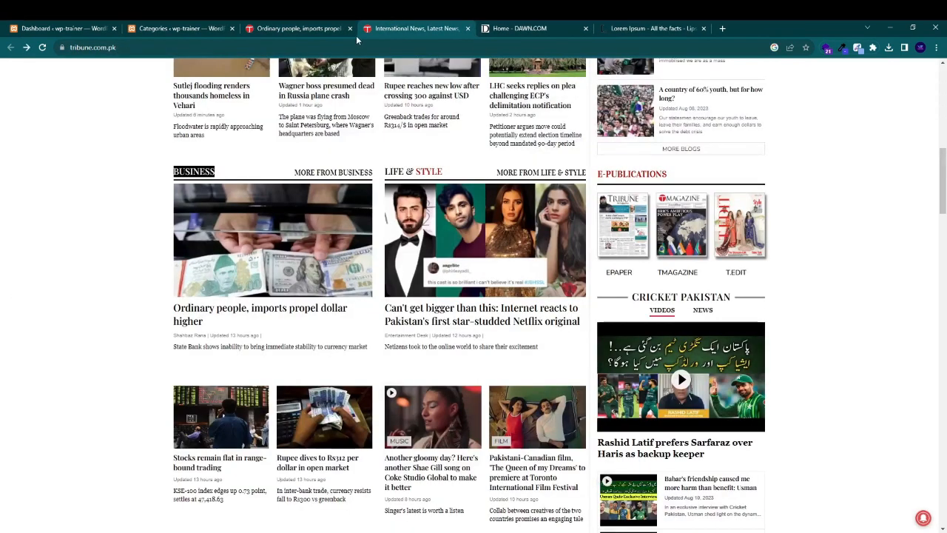
{"action": "left_click", "coordinate": [349, 29]}
{"action": "scroll", "coordinate": [326, 310], "scroll_direction": "up", "scroll_amount": 2}
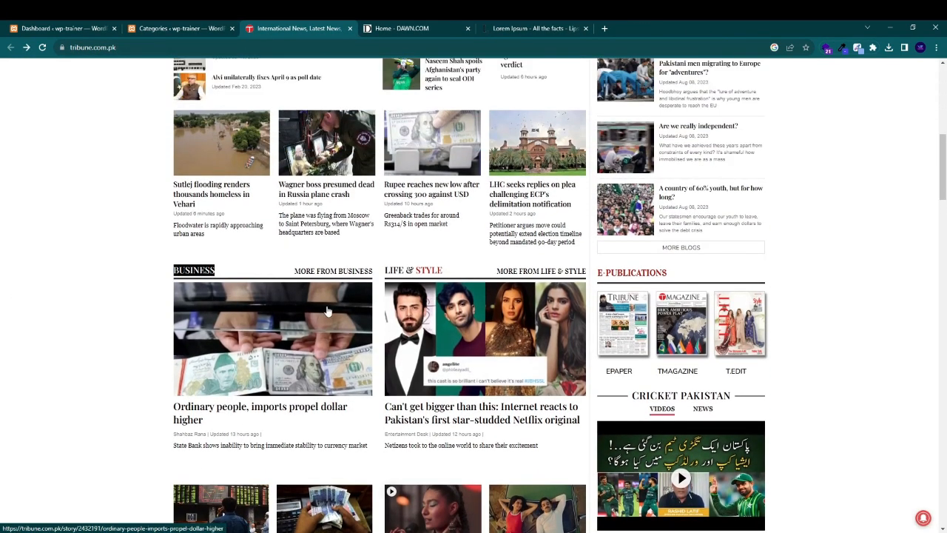
{"action": "scroll", "coordinate": [326, 311], "scroll_direction": "down", "scroll_amount": 2}
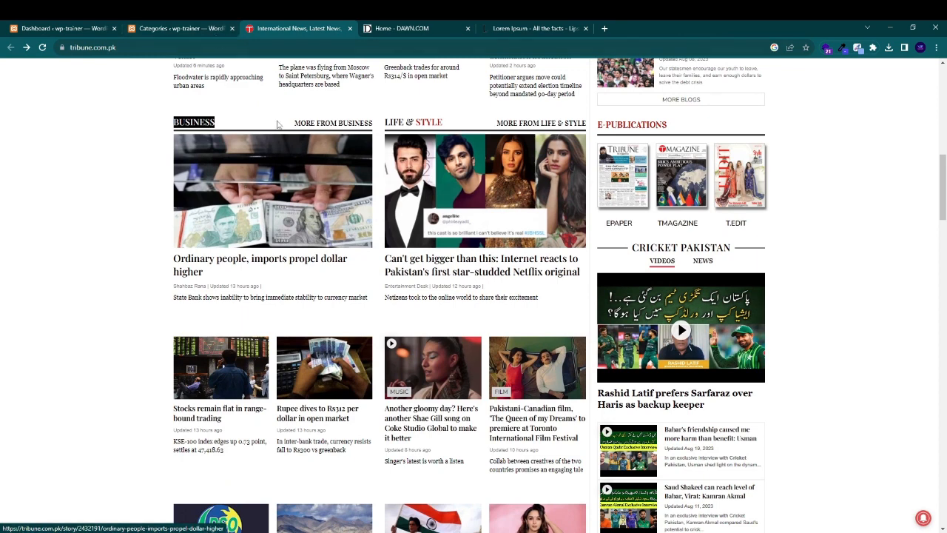
Step: Start another new post in a separate browser tab from the dashboard and title it "Mobile Phones"
{"action": "left_click", "coordinate": [216, 28]}
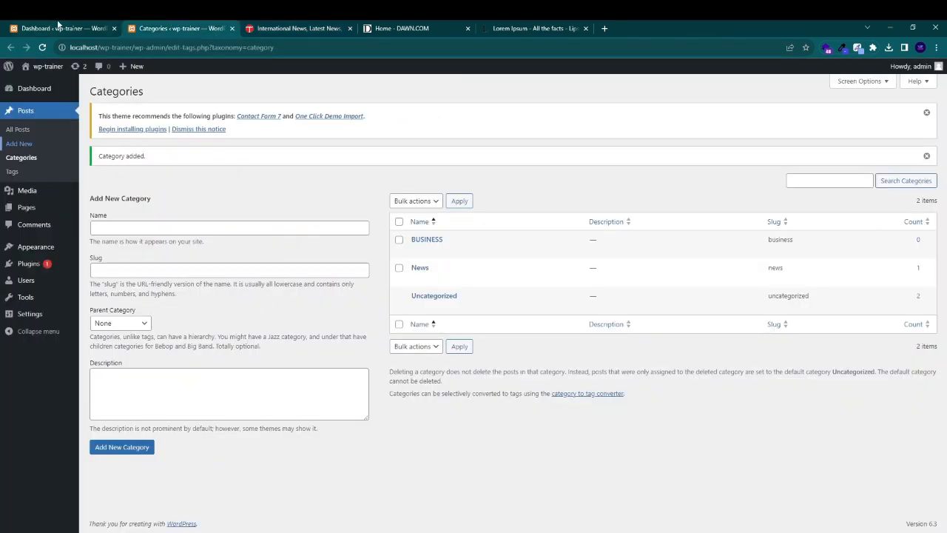
{"action": "left_click", "coordinate": [58, 28]}
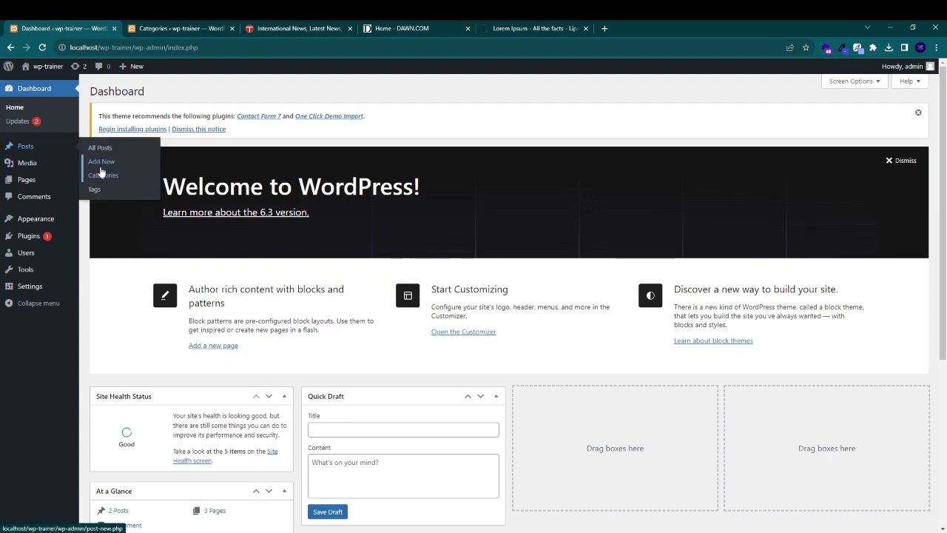
{"action": "middle_click", "coordinate": [109, 163]}
{"action": "left_click", "coordinate": [186, 26]}
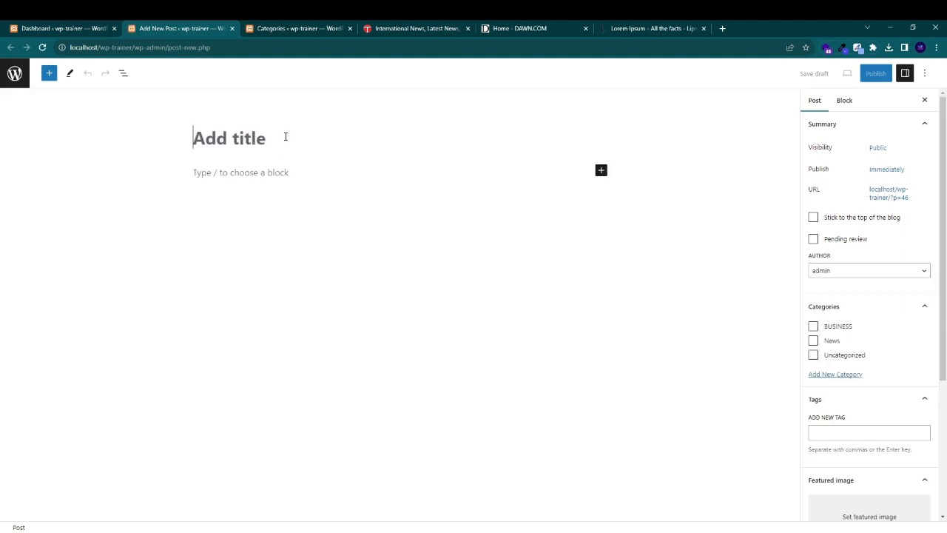
{"action": "type", "text": "Mobil;e"}
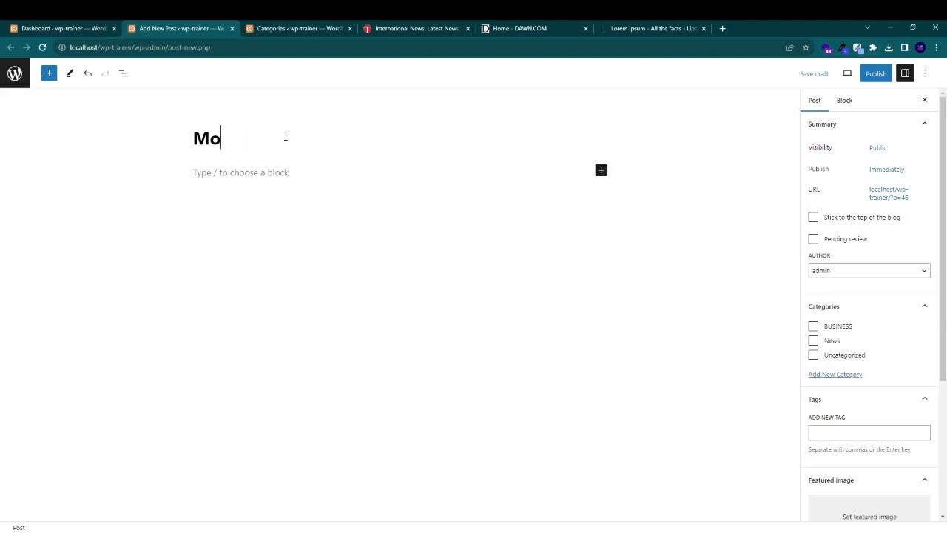
{"action": "key", "text": "BackSpace"}
{"action": "key", "text": "BackSpace"}
{"action": "type", "text": "e Phones"}
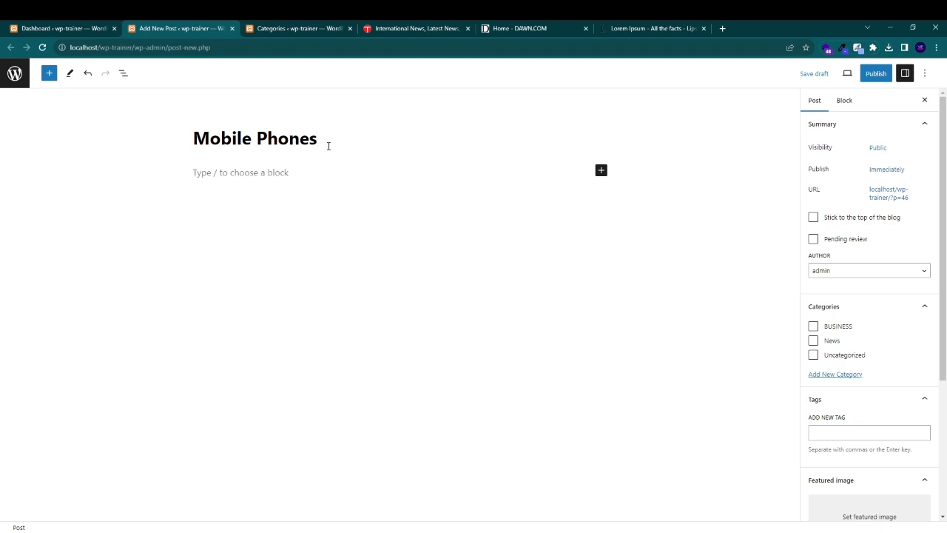
Step: Copy the "What is Lorem Ipsum?" paragraph from lipsum.com into the post's body and close the Categories page
{"action": "left_click", "coordinate": [294, 174]}
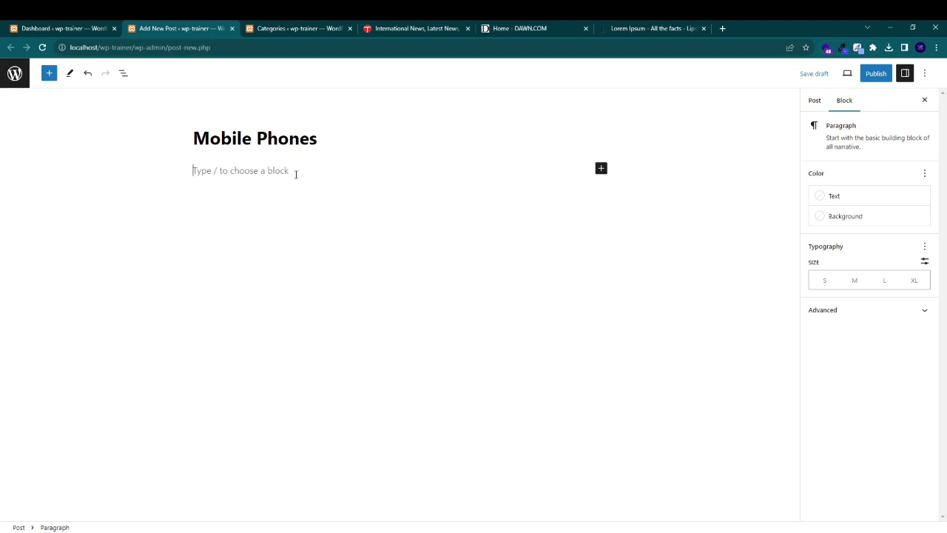
{"action": "left_click", "coordinate": [658, 28]}
{"action": "right_click", "coordinate": [372, 264]}
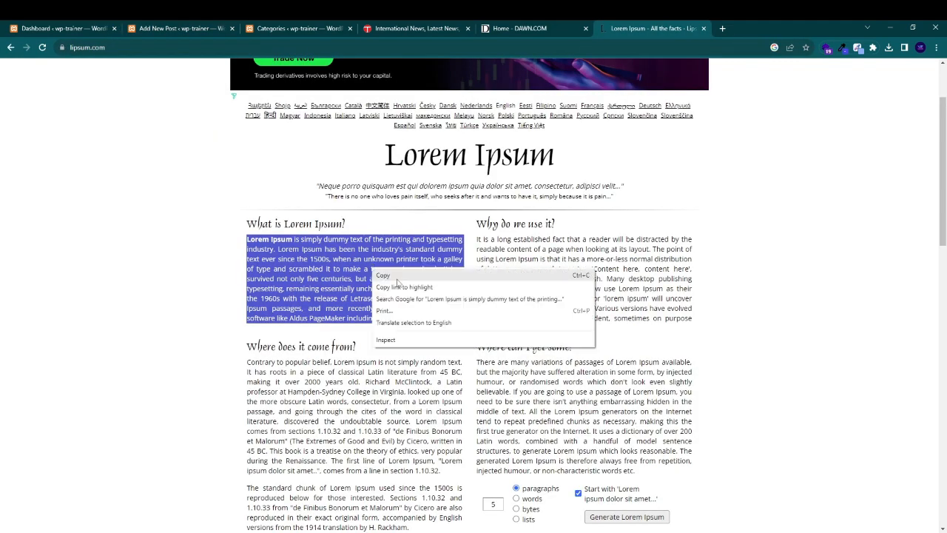
{"action": "left_click", "coordinate": [400, 277]}
{"action": "left_click", "coordinate": [268, 27]}
{"action": "left_click", "coordinate": [196, 27]}
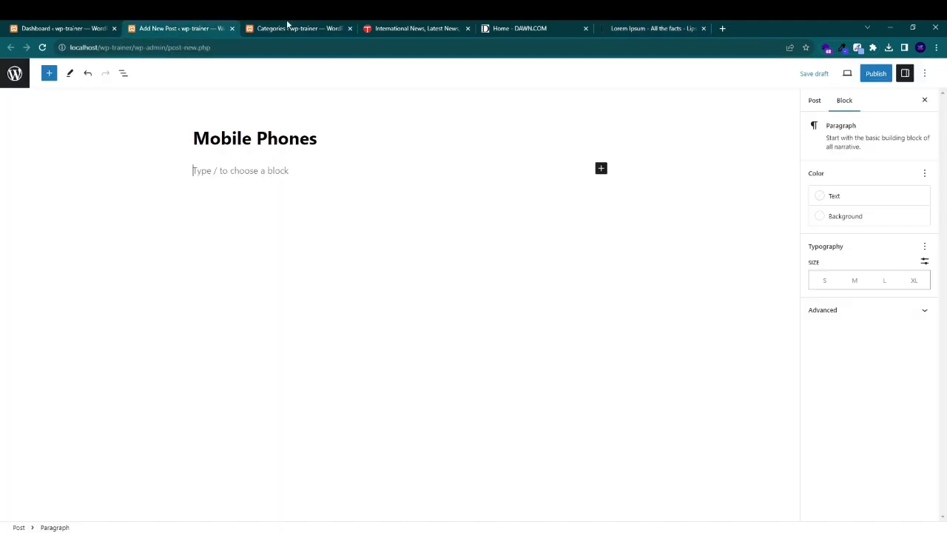
{"action": "left_click", "coordinate": [350, 29]}
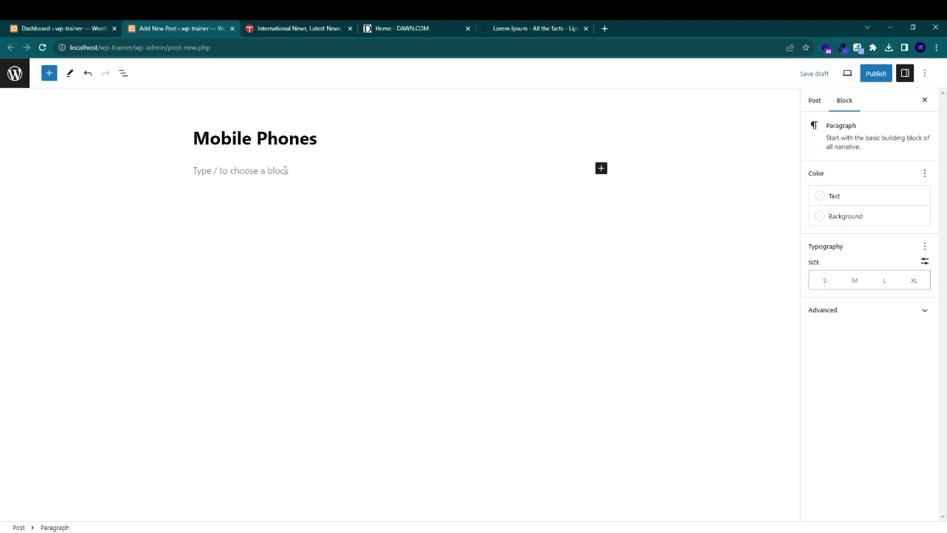
{"action": "key", "text": "ctrl+v"}
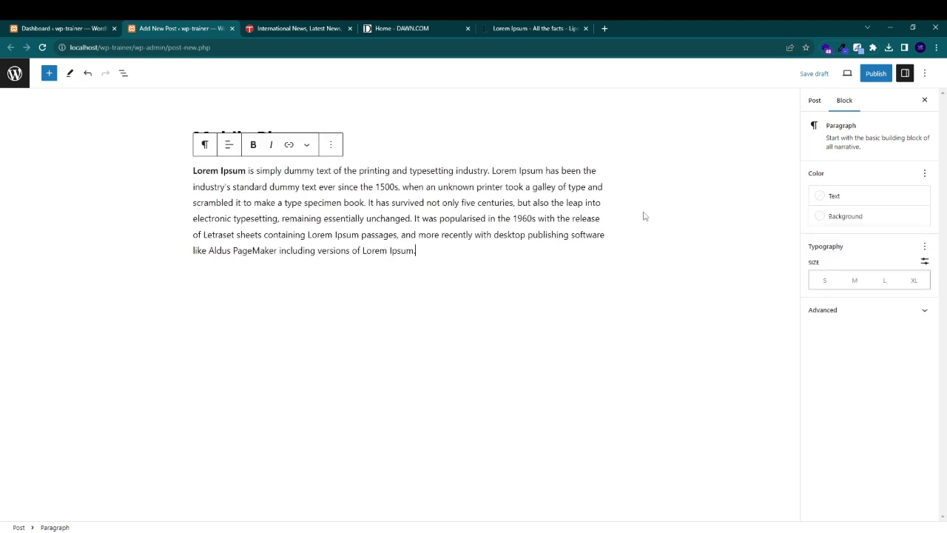
Step: Assign the Mobile Phones post to the BUSINESS category and set theme-styles.webp from the media library as its featured image
{"action": "left_click", "coordinate": [816, 102]}
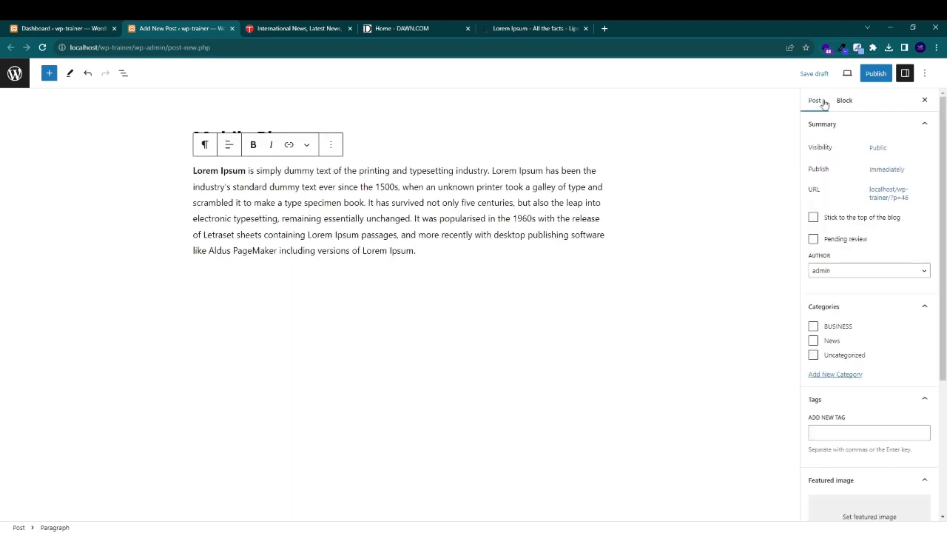
{"action": "left_click", "coordinate": [834, 330]}
{"action": "scroll", "coordinate": [837, 329], "scroll_direction": "down", "scroll_amount": 3}
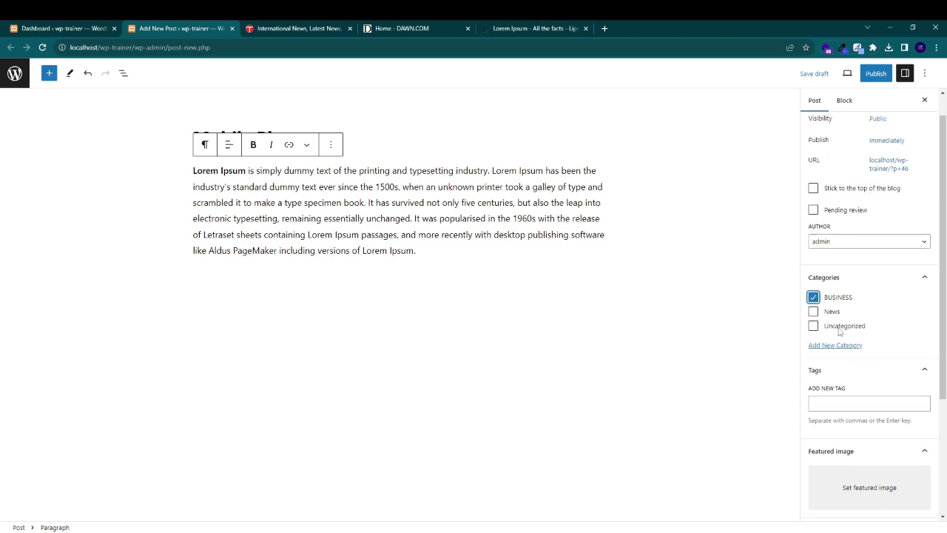
{"action": "left_click", "coordinate": [847, 316]}
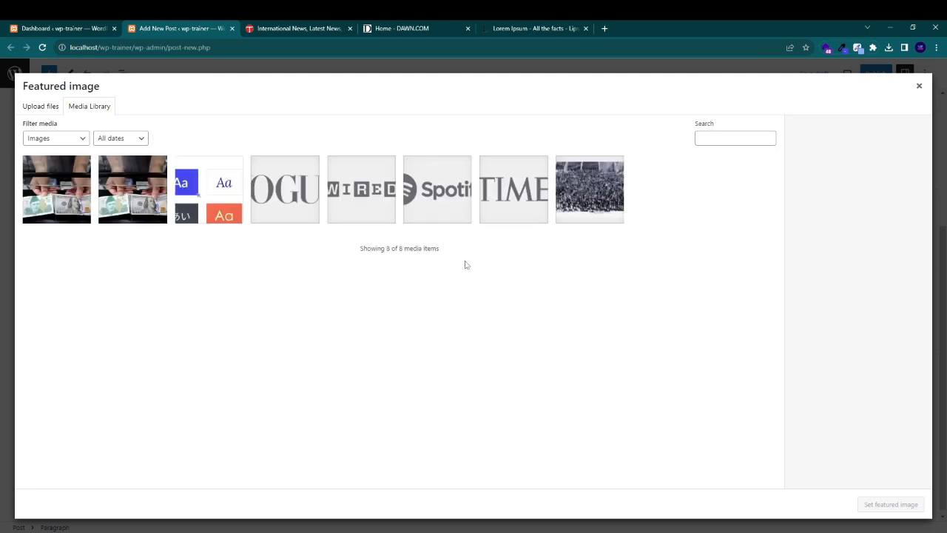
{"action": "left_click", "coordinate": [216, 204]}
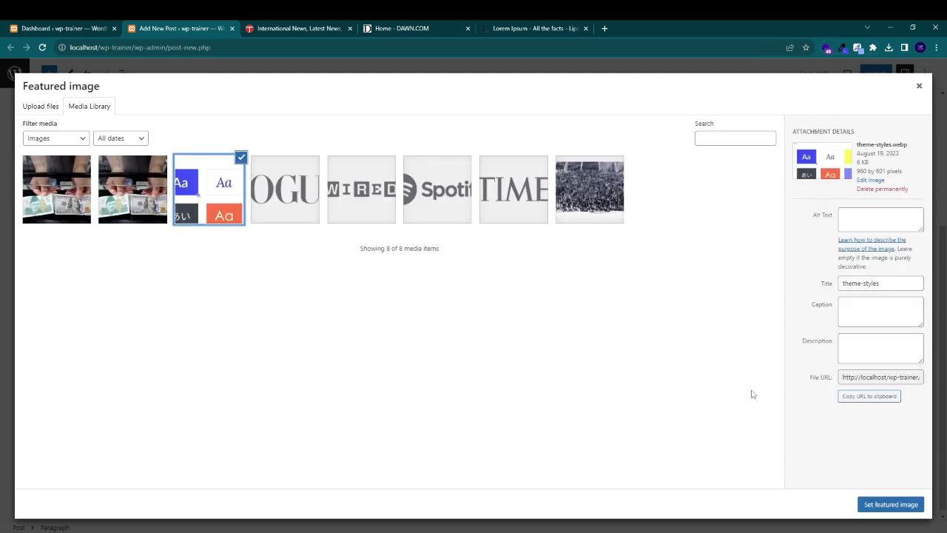
{"action": "left_click", "coordinate": [893, 507]}
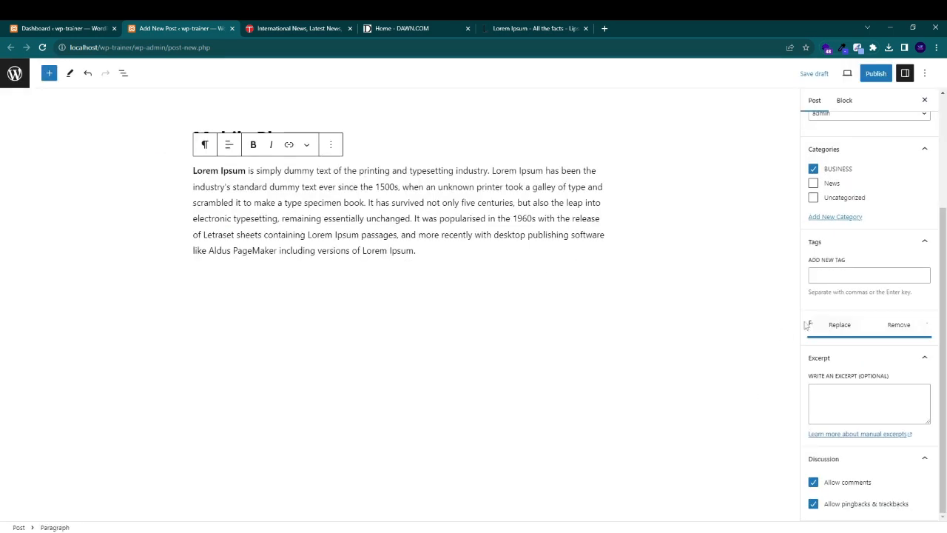
Step: Paste the copied Lorem Ipsum paragraph into the excerpt without the trailing blank lines and publish the post
{"action": "scroll", "coordinate": [869, 235], "scroll_direction": "down", "scroll_amount": 1}
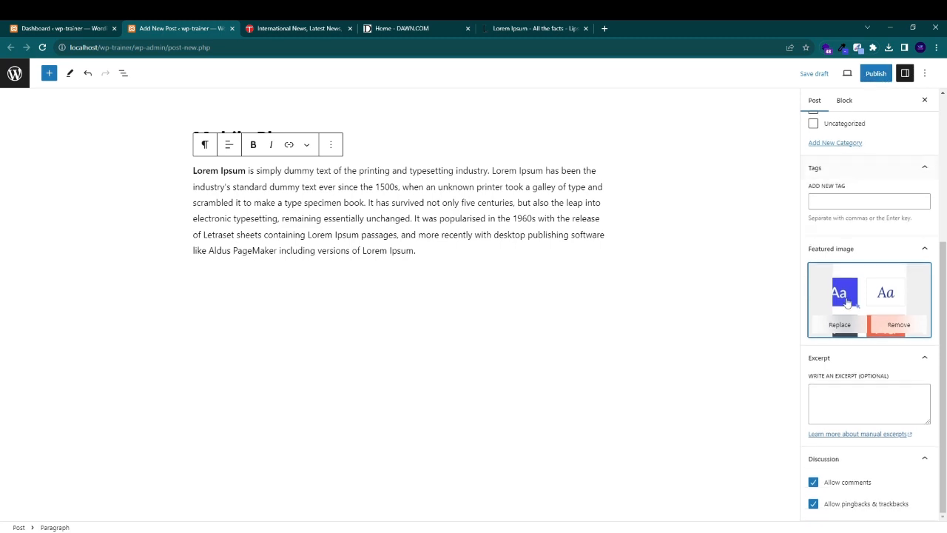
{"action": "left_click", "coordinate": [846, 396]}
{"action": "key", "text": "ctrl+v"}
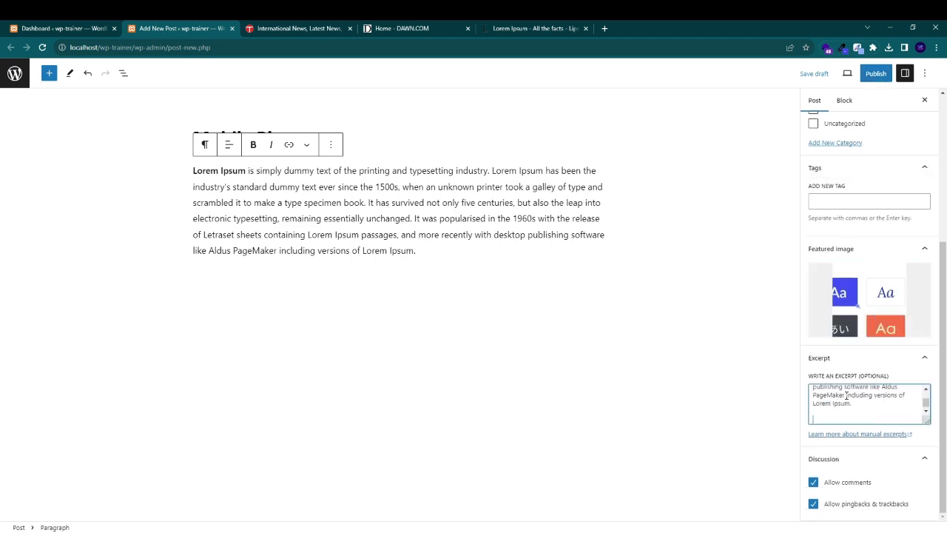
{"action": "key", "text": "BackSpace"}
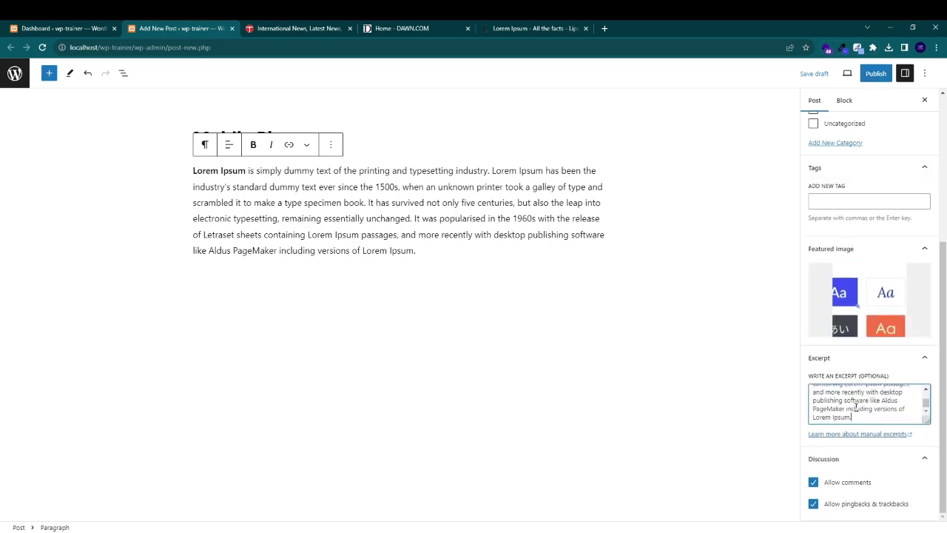
{"action": "left_click", "coordinate": [874, 73]}
{"action": "left_click", "coordinate": [852, 73]}
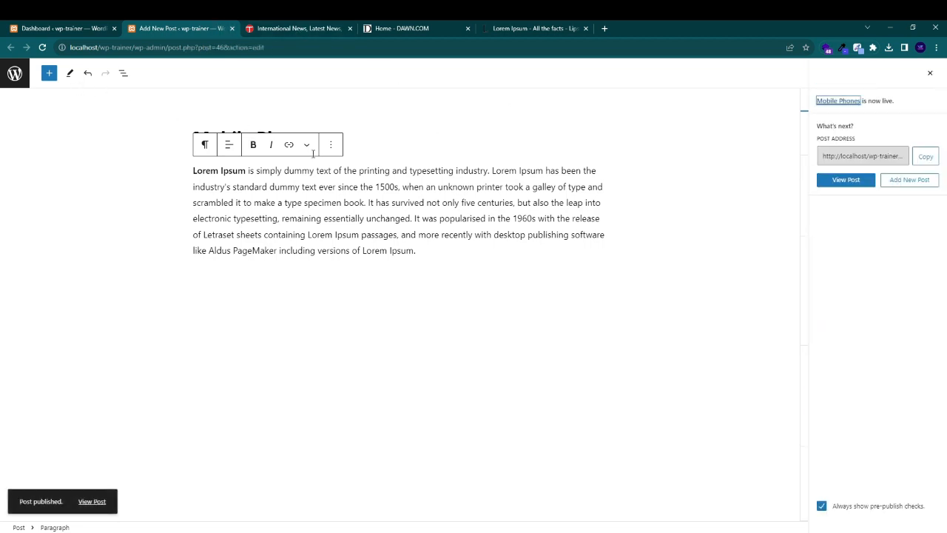
Step: View the published Mobile Phones post in a new browser tab and examine the posts listed in the BUSINESS category archive
{"action": "right_click", "coordinate": [91, 501]}
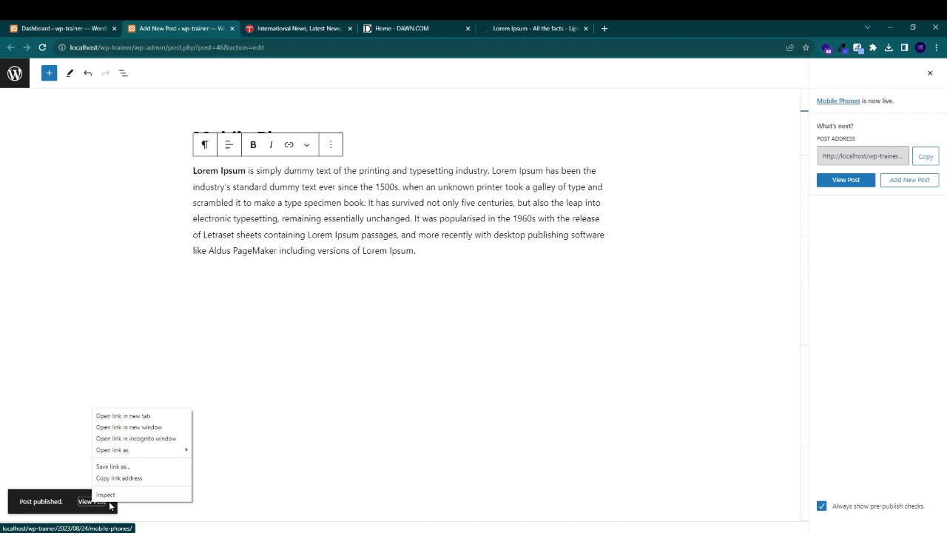
{"action": "left_click", "coordinate": [123, 415]}
{"action": "left_click", "coordinate": [271, 30]}
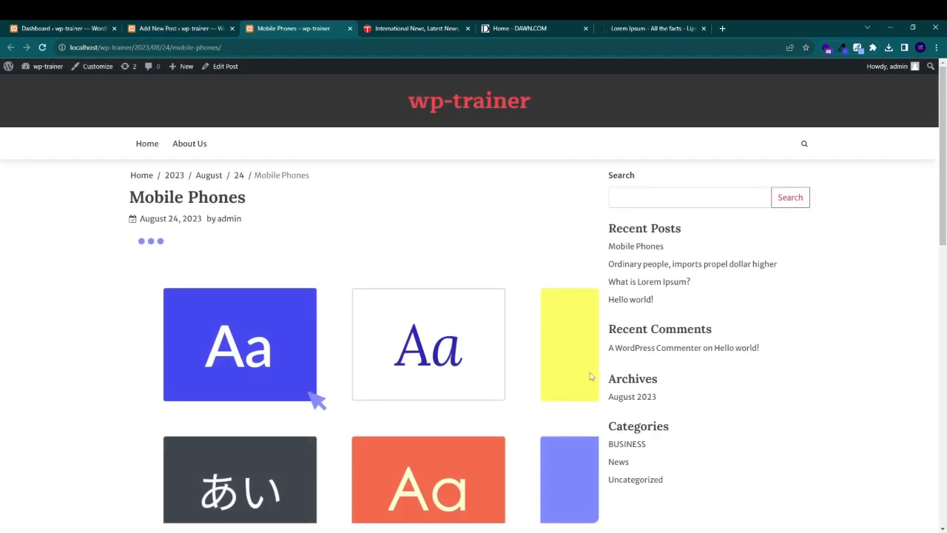
{"action": "scroll", "coordinate": [590, 376], "scroll_direction": "down", "scroll_amount": 1}
{"action": "left_click", "coordinate": [628, 353]}
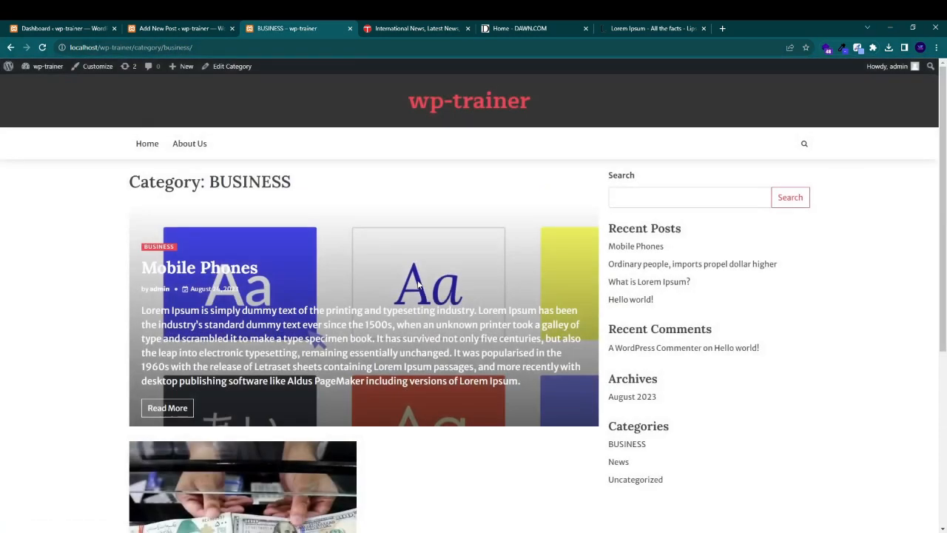
{"action": "scroll", "coordinate": [418, 283], "scroll_direction": "down", "scroll_amount": 2}
{"action": "scroll", "coordinate": [318, 183], "scroll_direction": "up", "scroll_amount": 2}
{"action": "scroll", "coordinate": [222, 296], "scroll_direction": "down", "scroll_amount": 3}
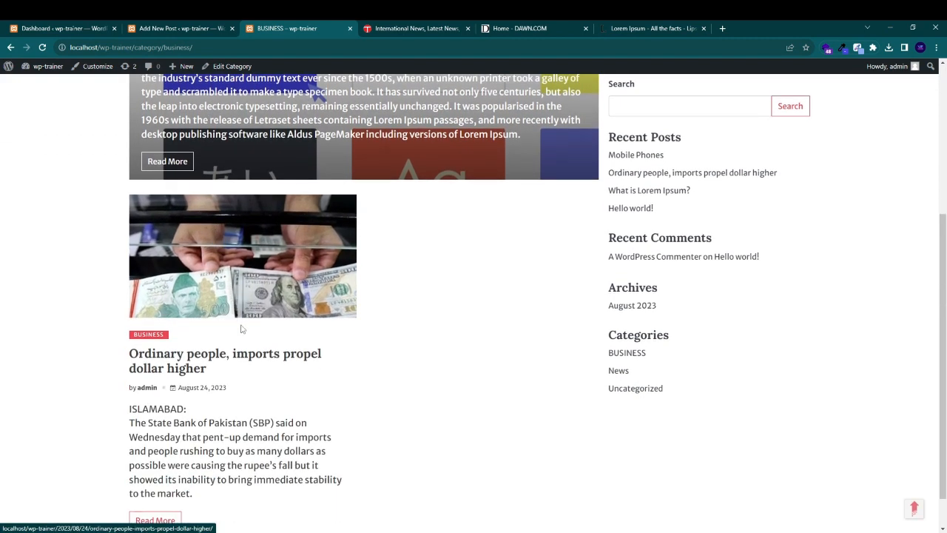
Step: Look over both posts in the BUSINESS category archive once more and close the archive and post editor pages
{"action": "scroll", "coordinate": [241, 326], "scroll_direction": "down", "scroll_amount": 1}
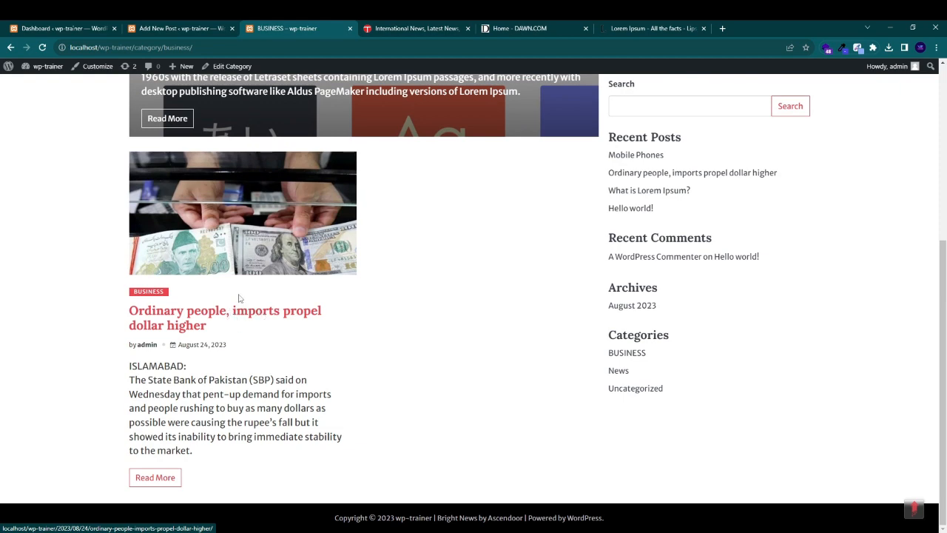
{"action": "scroll", "coordinate": [289, 218], "scroll_direction": "up", "scroll_amount": 3}
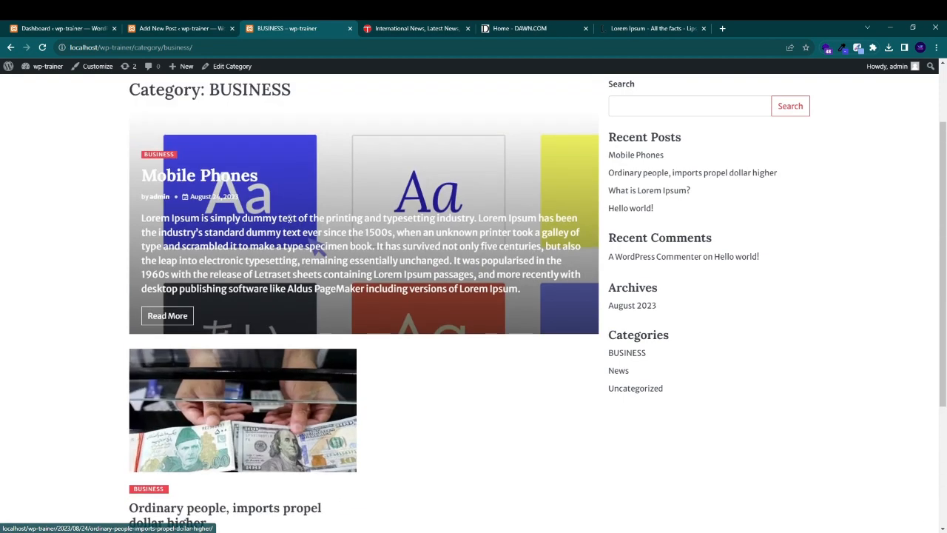
{"action": "scroll", "coordinate": [289, 217], "scroll_direction": "down", "scroll_amount": 2}
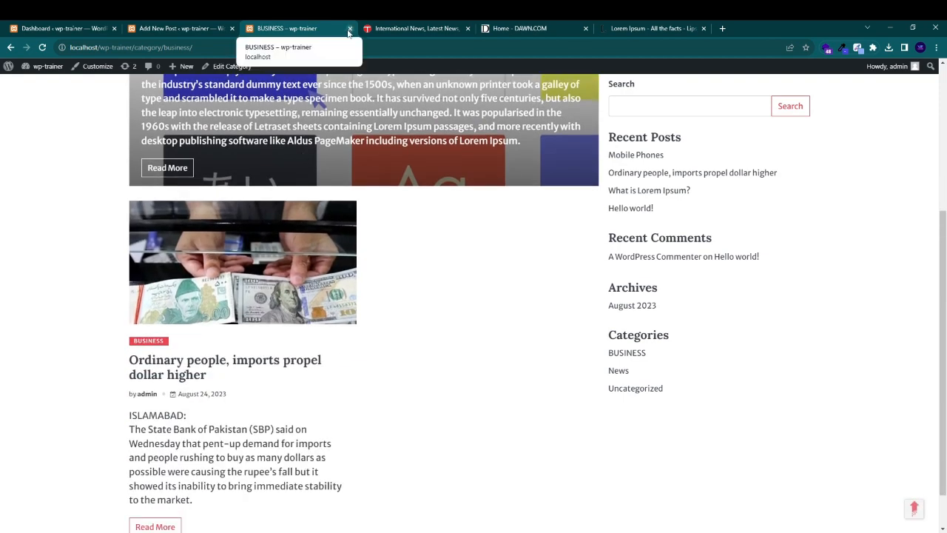
{"action": "scroll", "coordinate": [207, 211], "scroll_direction": "up", "scroll_amount": 4}
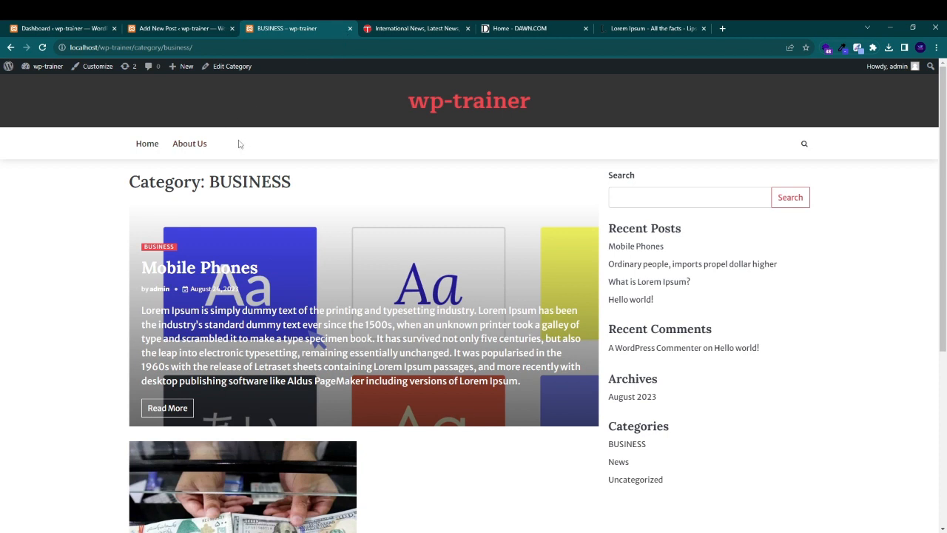
{"action": "left_click", "coordinate": [349, 29]}
{"action": "left_click", "coordinate": [231, 29]}
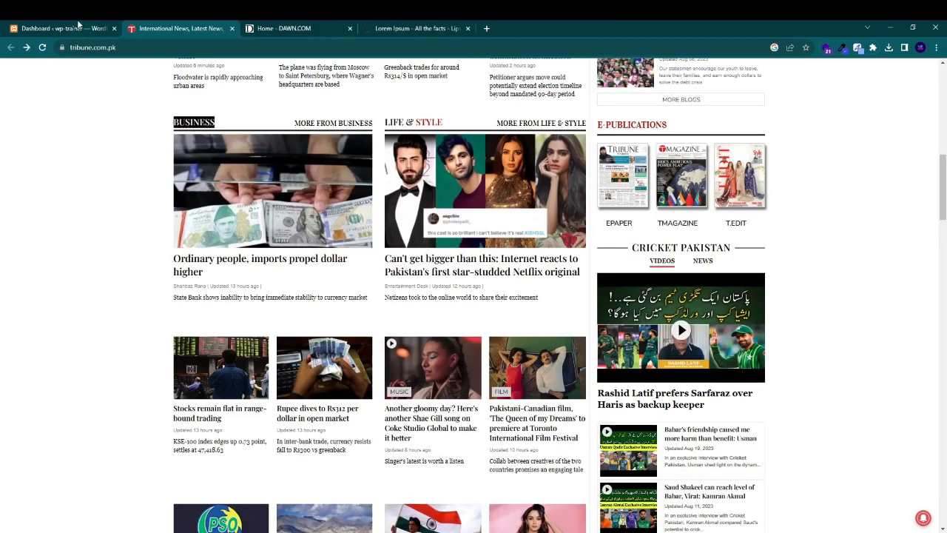
Step: Open the WordPress Menus administration page in a new browser tab from the Dashboard
{"action": "left_click", "coordinate": [78, 28]}
{"action": "mouse_move", "coordinate": [53, 217]}
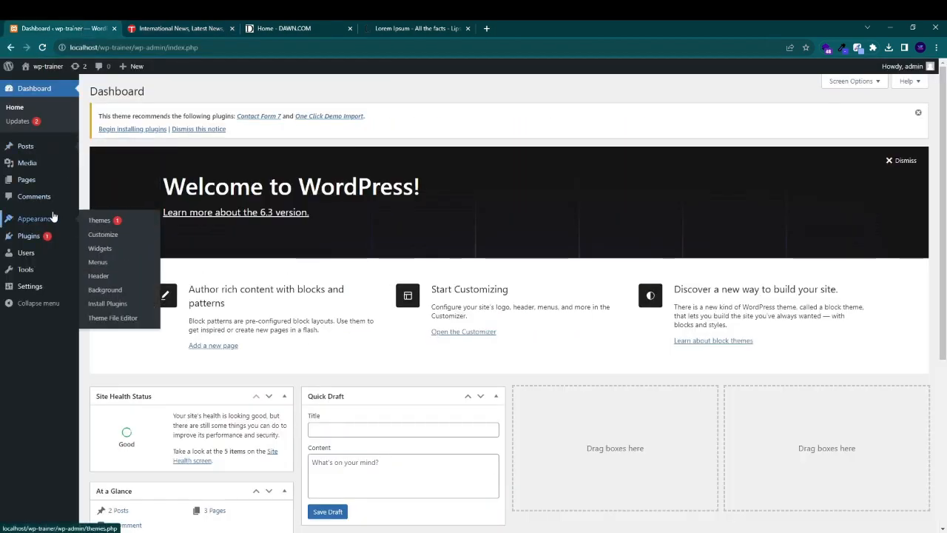
{"action": "middle_click", "coordinate": [104, 269]}
{"action": "left_click", "coordinate": [177, 28]}
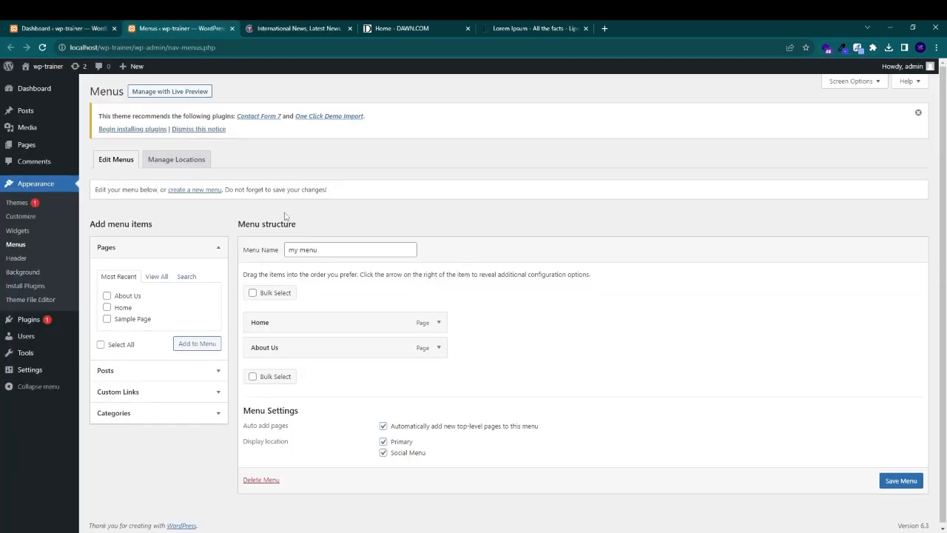
Step: Add the BUSINESS and News categories to "my menu" below About Us and save the menu
{"action": "left_click", "coordinate": [148, 413]}
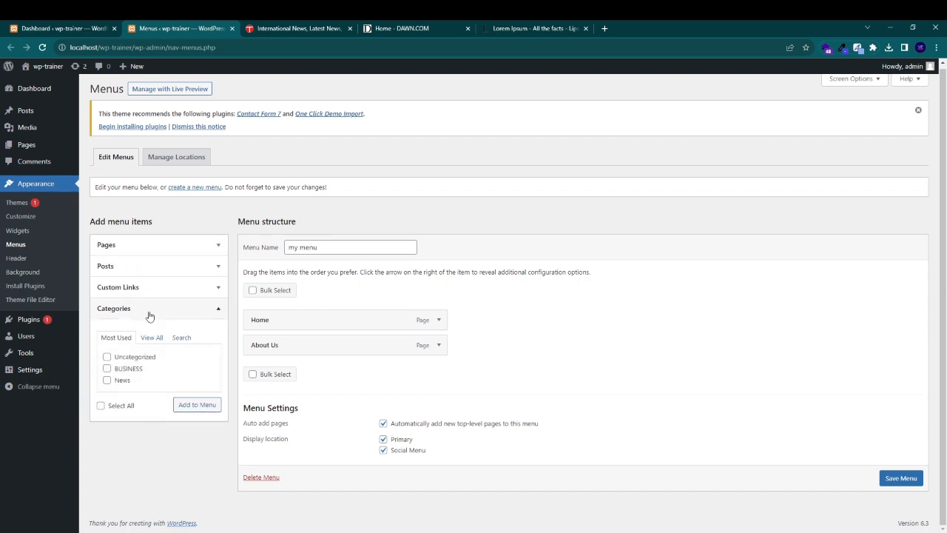
{"action": "left_click", "coordinate": [126, 369]}
{"action": "left_click", "coordinate": [119, 382]}
{"action": "left_click", "coordinate": [197, 406]}
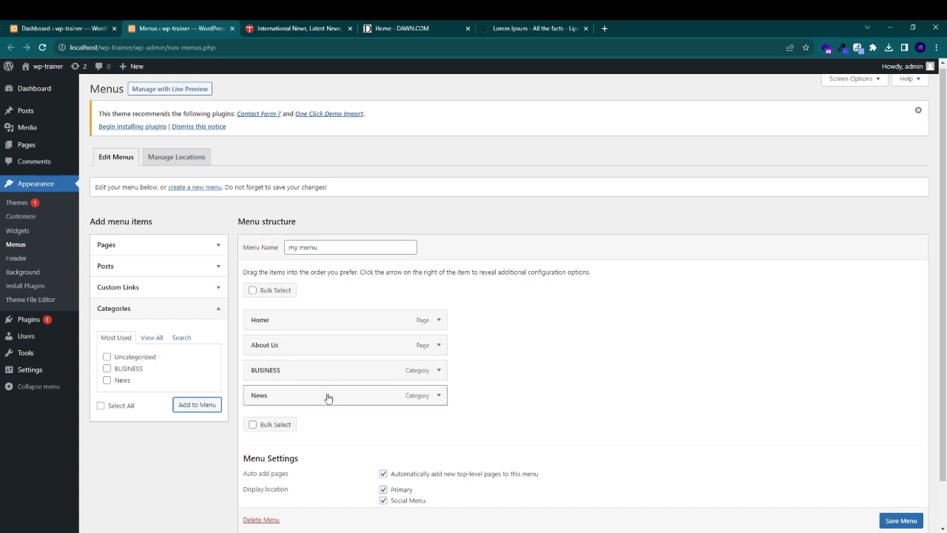
{"action": "mouse_move", "coordinate": [328, 397]}
{"action": "left_mouse_down"}
{"action": "mouse_move", "coordinate": [327, 365]}
{"action": "mouse_move", "coordinate": [337, 393]}
{"action": "left_mouse_up"}
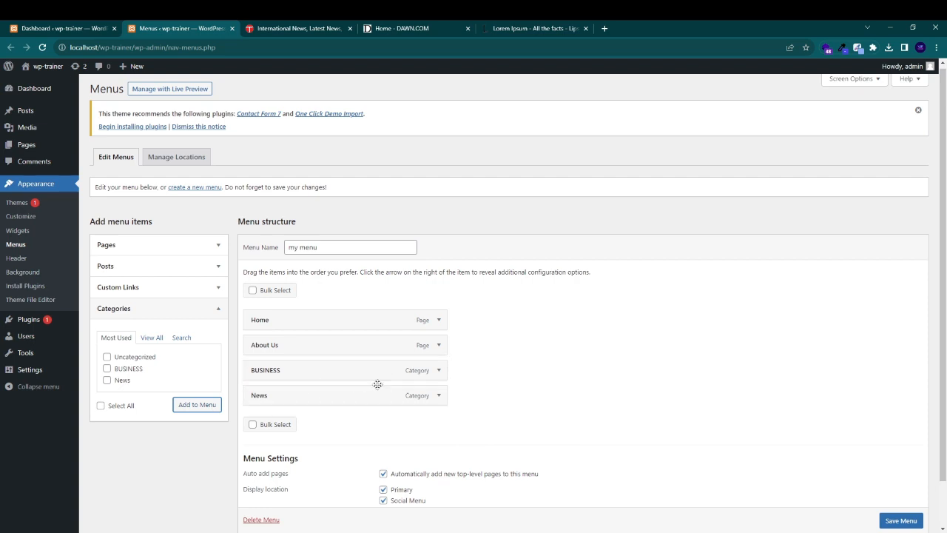
{"action": "scroll", "coordinate": [914, 526], "scroll_direction": "down", "scroll_amount": 1}
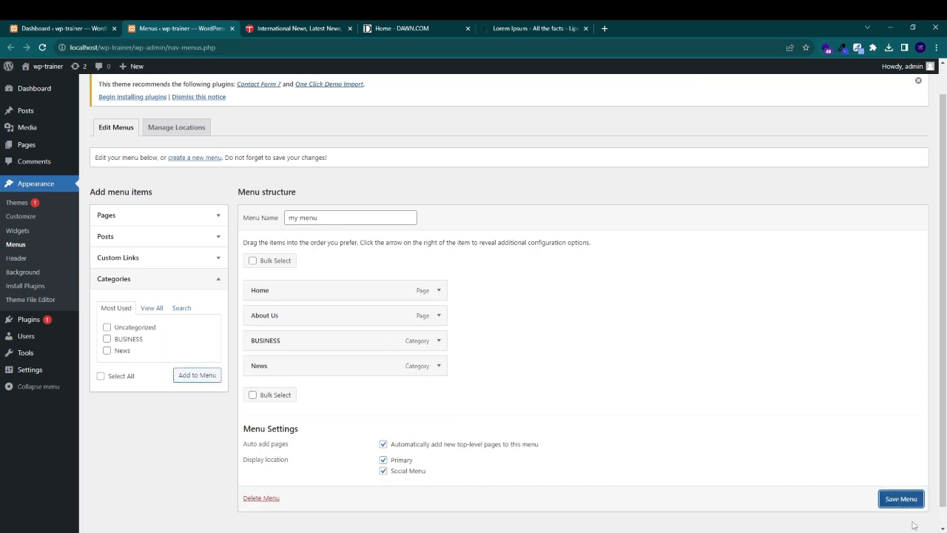
{"action": "left_click", "coordinate": [907, 498]}
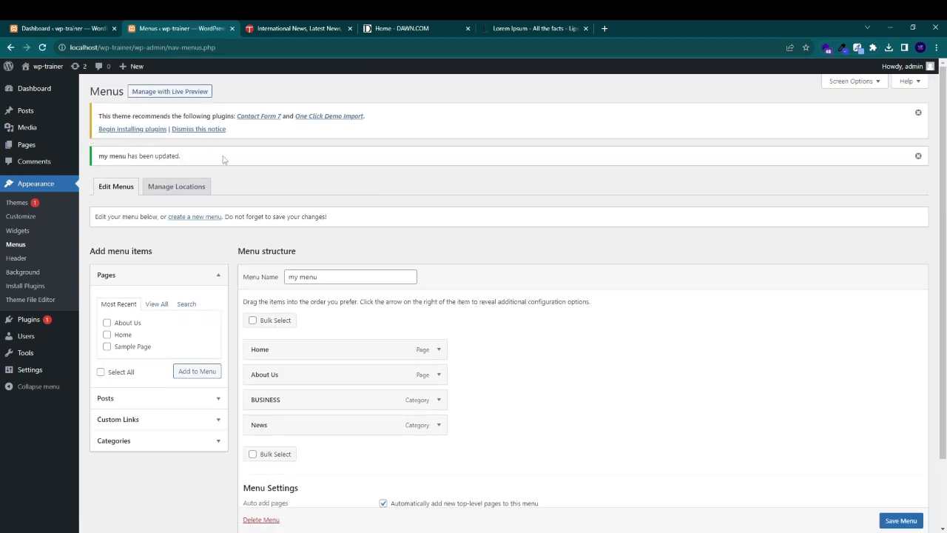
Step: Open the site in a new tab, check the BUSINESS and News archives through the navigation links, and close it
{"action": "right_click", "coordinate": [42, 77]}
{"action": "left_click", "coordinate": [74, 83]}
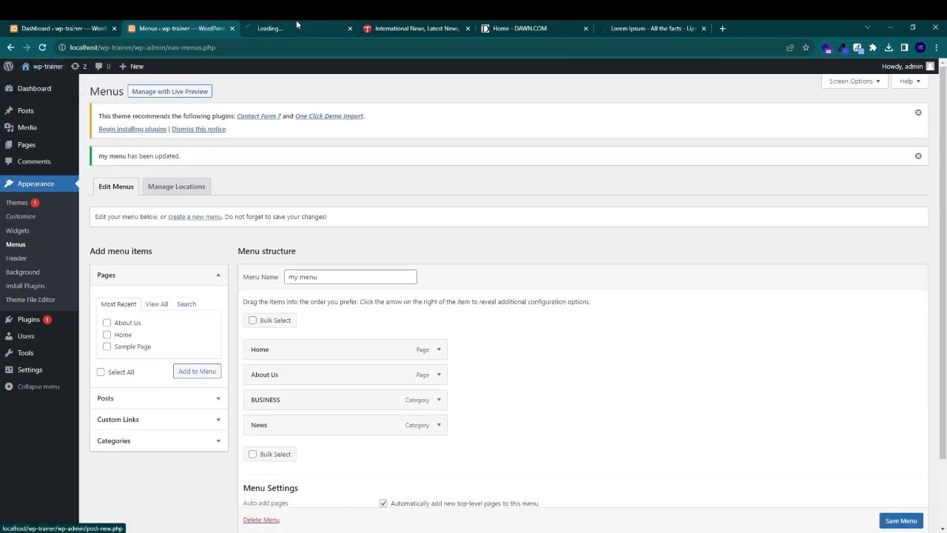
{"action": "left_click", "coordinate": [296, 24]}
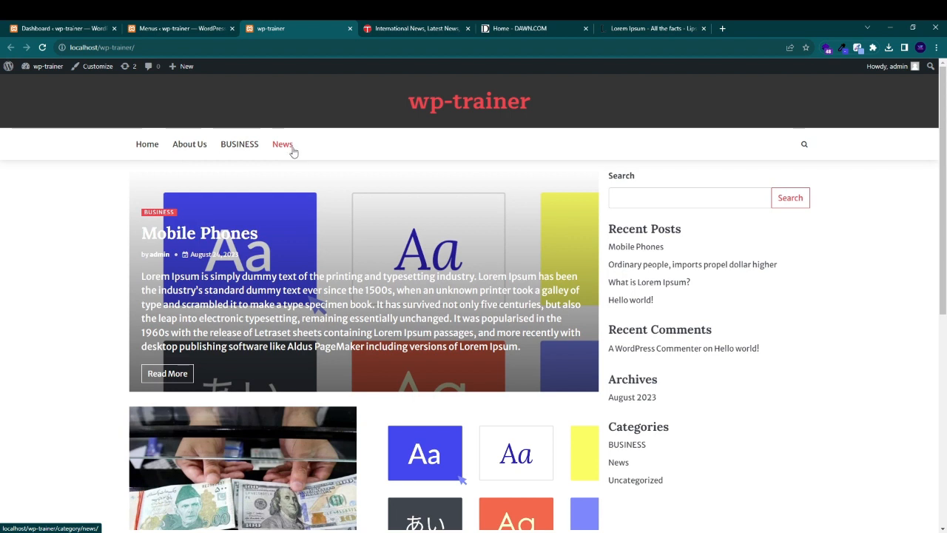
{"action": "left_click", "coordinate": [241, 146]}
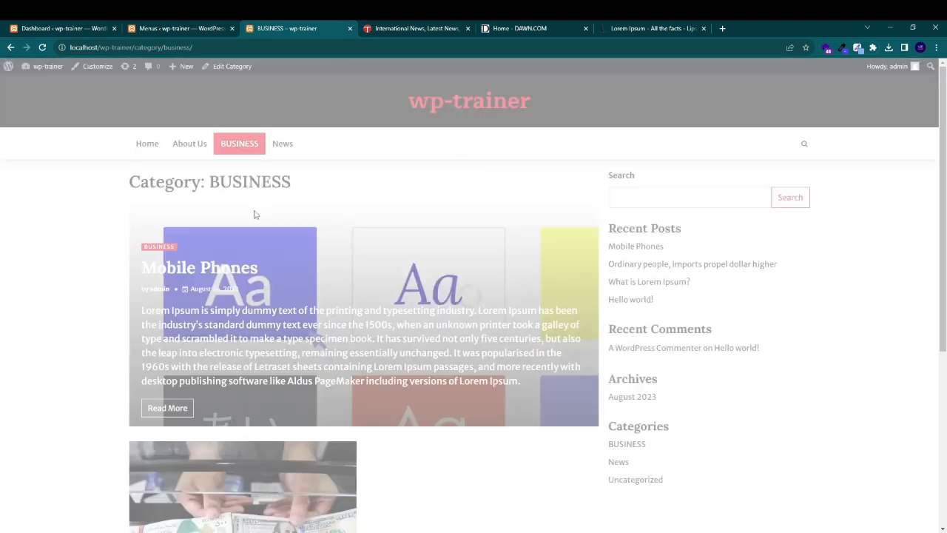
{"action": "scroll", "coordinate": [244, 230], "scroll_direction": "down", "scroll_amount": 2}
{"action": "scroll", "coordinate": [282, 90], "scroll_direction": "up", "scroll_amount": 2}
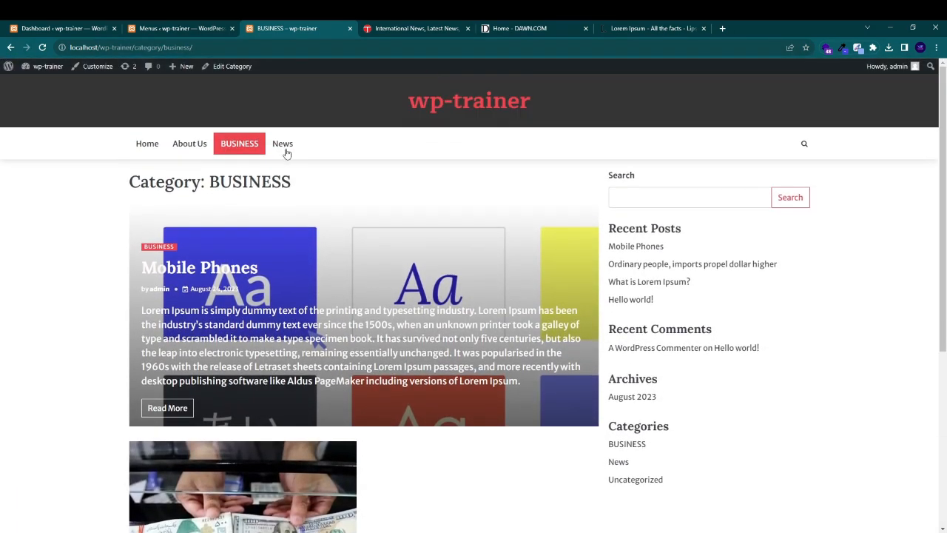
{"action": "left_click", "coordinate": [282, 146]}
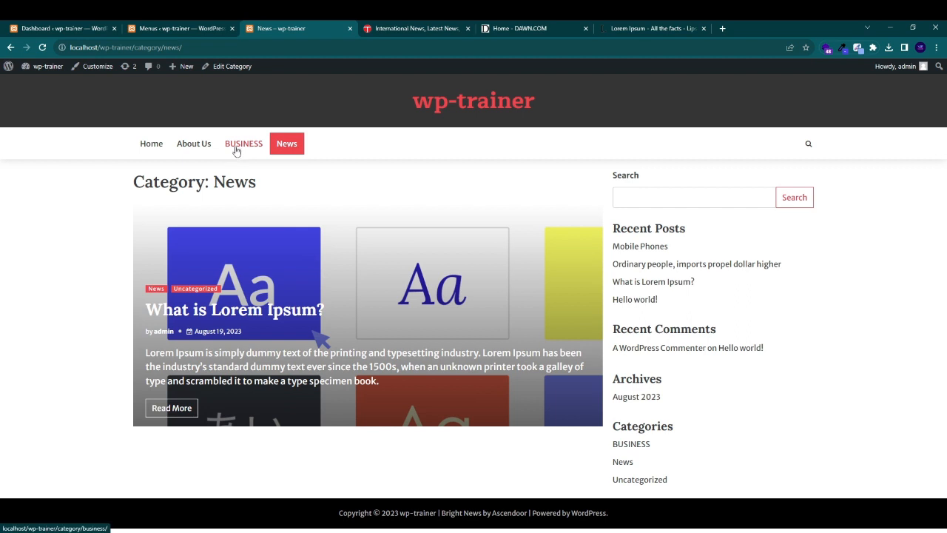
{"action": "left_click", "coordinate": [348, 30]}
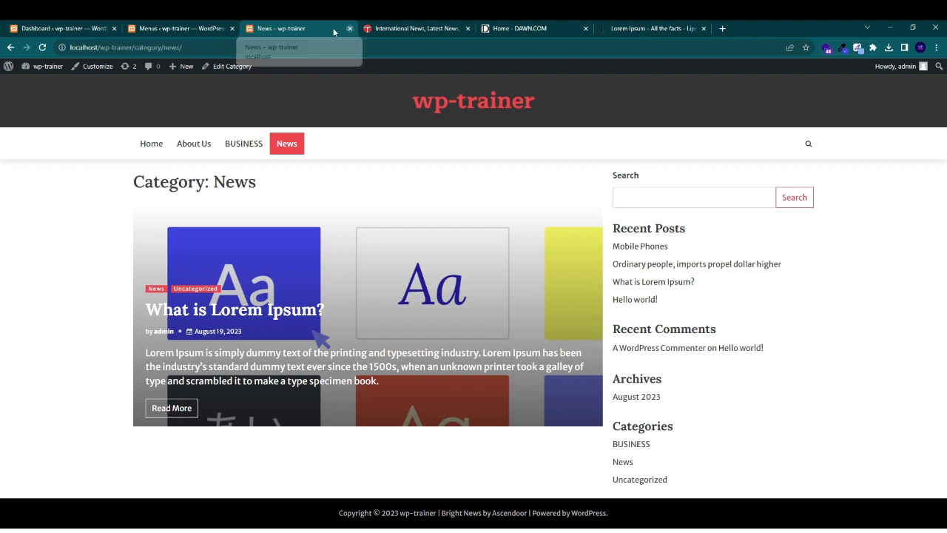
Step: Open the post Categories administration page in a new browser tab from the Dashboard
{"action": "left_click", "coordinate": [76, 26]}
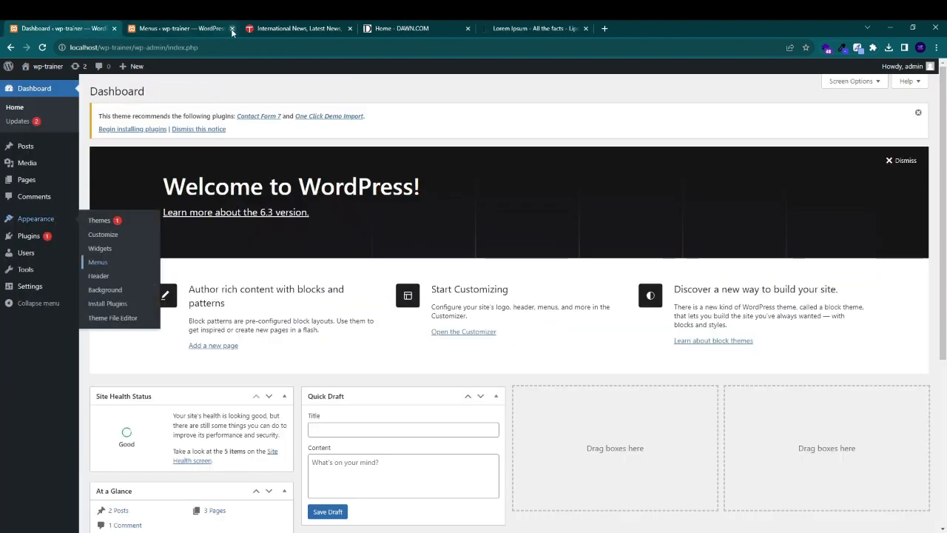
{"action": "mouse_move", "coordinate": [32, 159]}
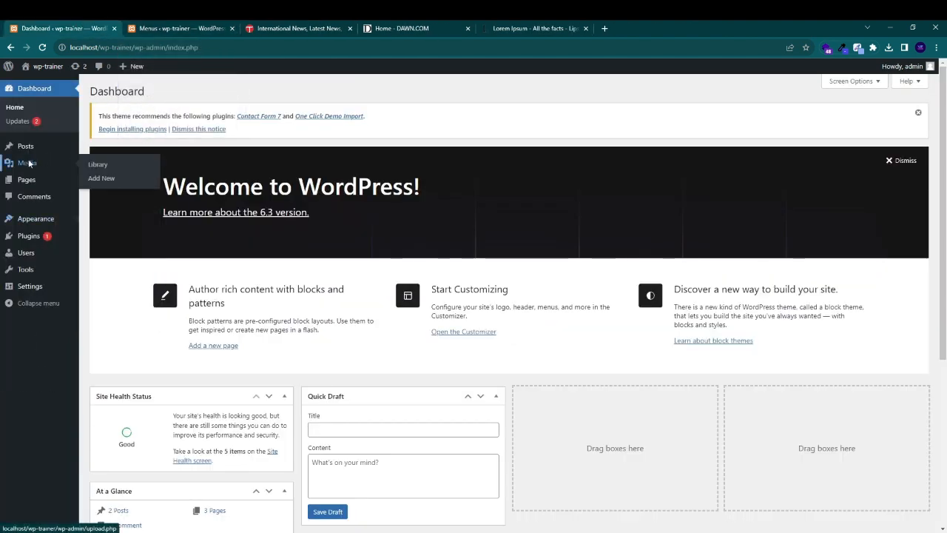
{"action": "right_click", "coordinate": [102, 175]}
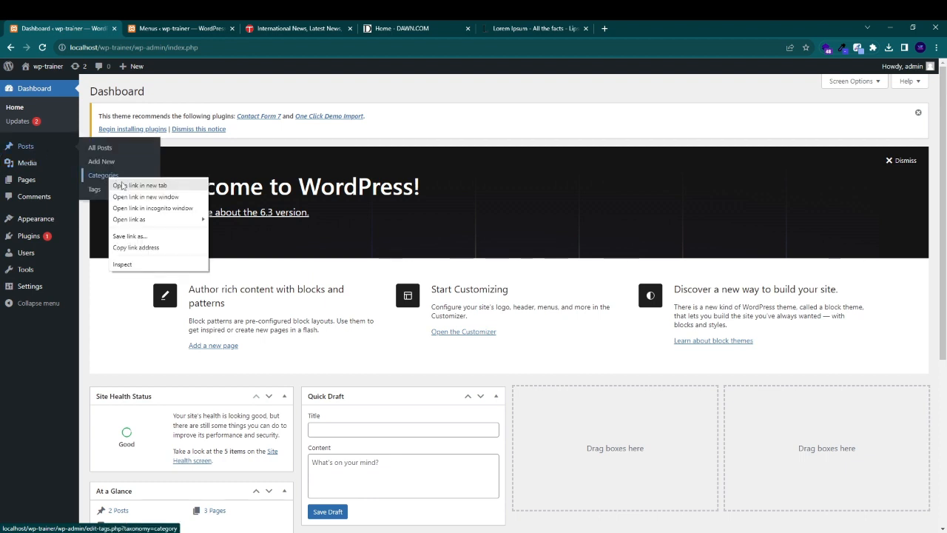
{"action": "left_click", "coordinate": [123, 184]}
{"action": "left_click_drag", "start_coordinate": [288, 27], "coordinate": [195, 30]}
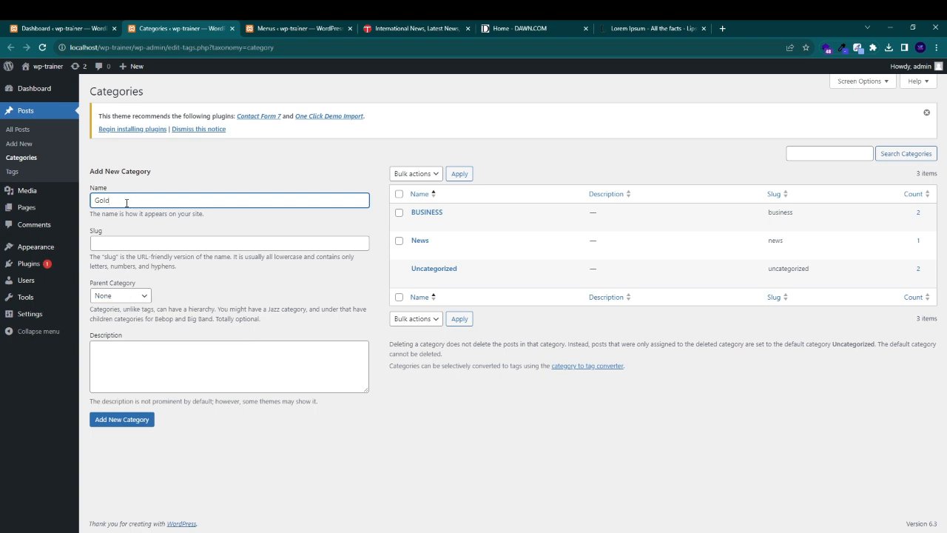
Step: Add a new category named Gold with BUSINESS as its parent category
{"action": "left_click_drag", "start_coordinate": [137, 287], "coordinate": [87, 289]}
{"action": "left_click", "coordinate": [124, 298]}
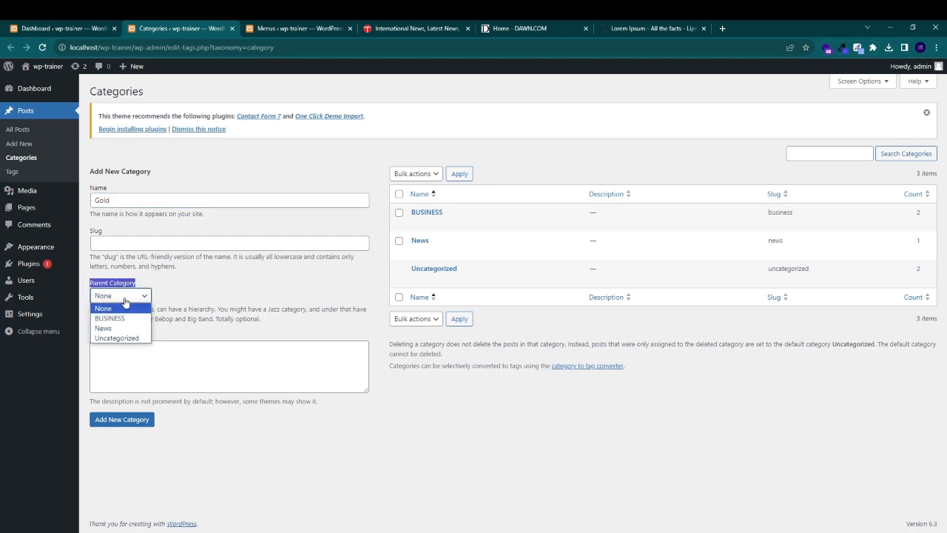
{"action": "left_click", "coordinate": [119, 318]}
{"action": "left_click", "coordinate": [207, 295]}
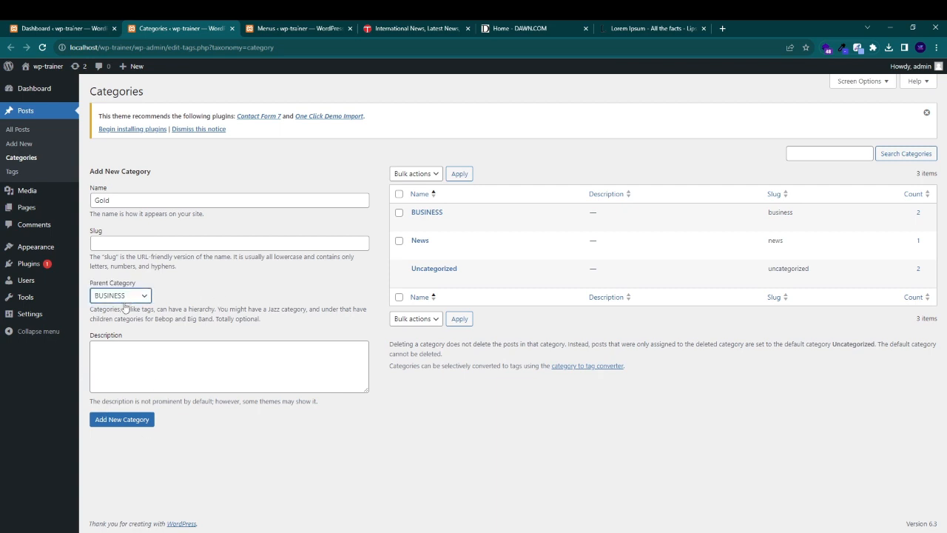
{"action": "left_click", "coordinate": [118, 423]}
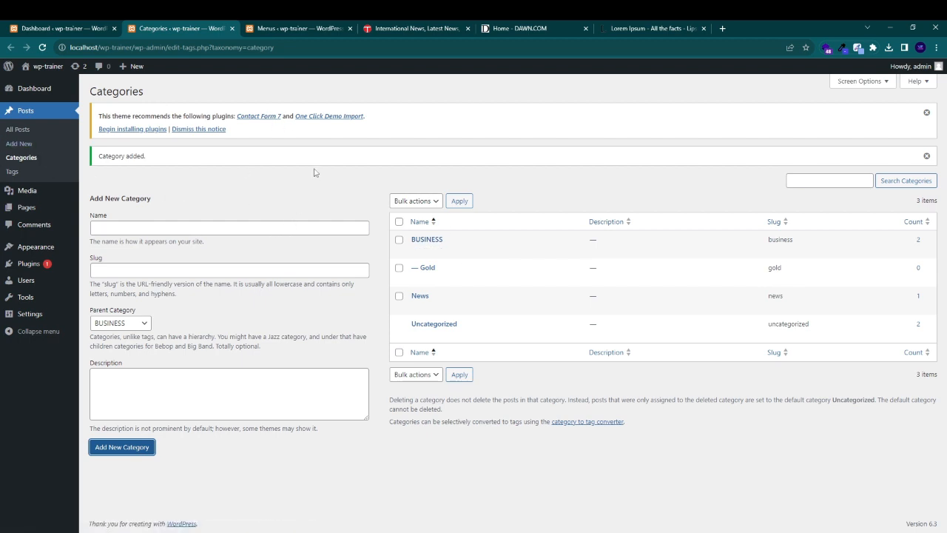
Step: Reload the Menus page and add the Gold category from the full category list to "my menu"
{"action": "left_click", "coordinate": [285, 26]}
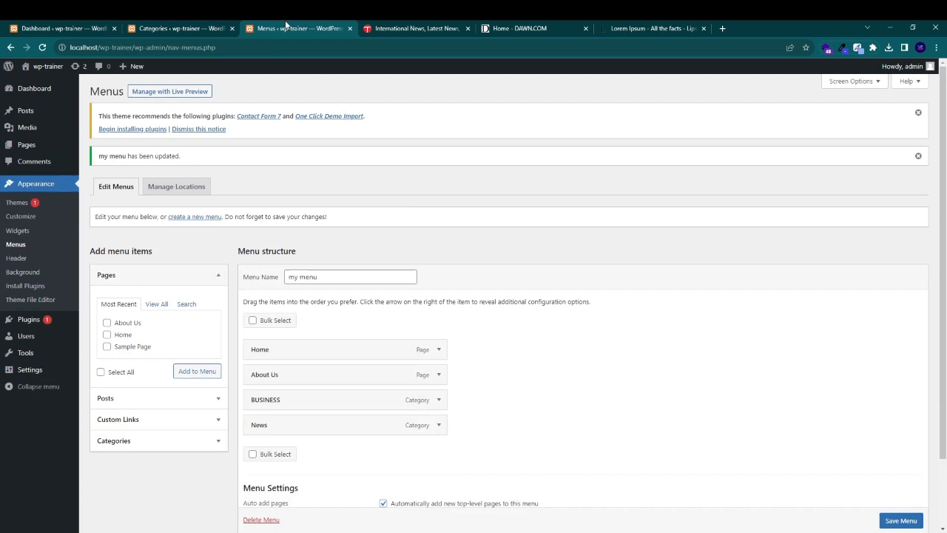
{"action": "left_click", "coordinate": [43, 47]}
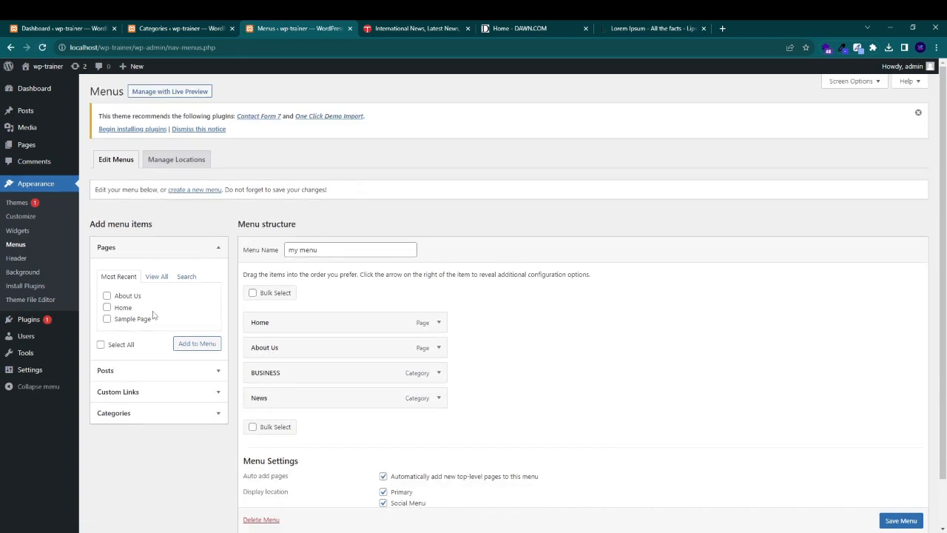
{"action": "scroll", "coordinate": [159, 393], "scroll_direction": "down", "scroll_amount": 2}
{"action": "left_click", "coordinate": [164, 362]}
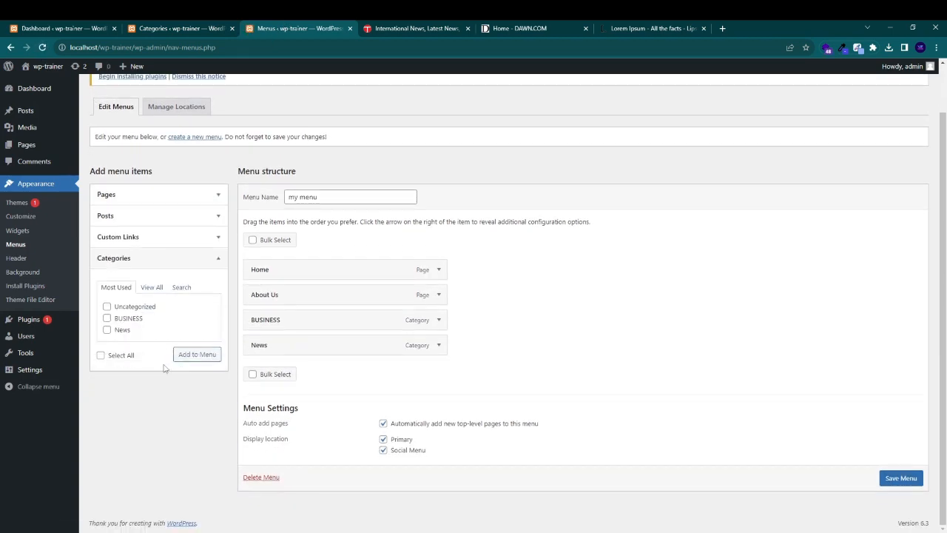
{"action": "left_click", "coordinate": [146, 291]}
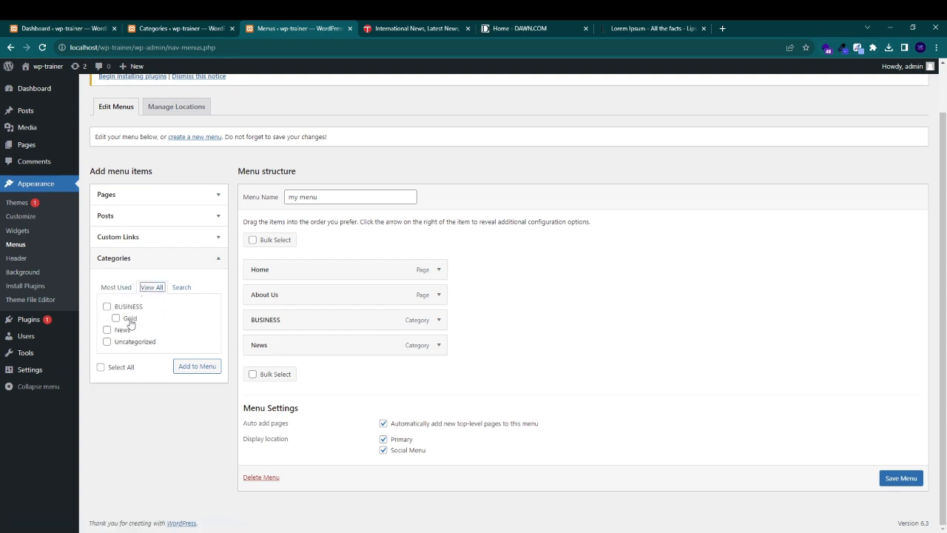
{"action": "left_click", "coordinate": [130, 320]}
{"action": "left_click", "coordinate": [192, 374]}
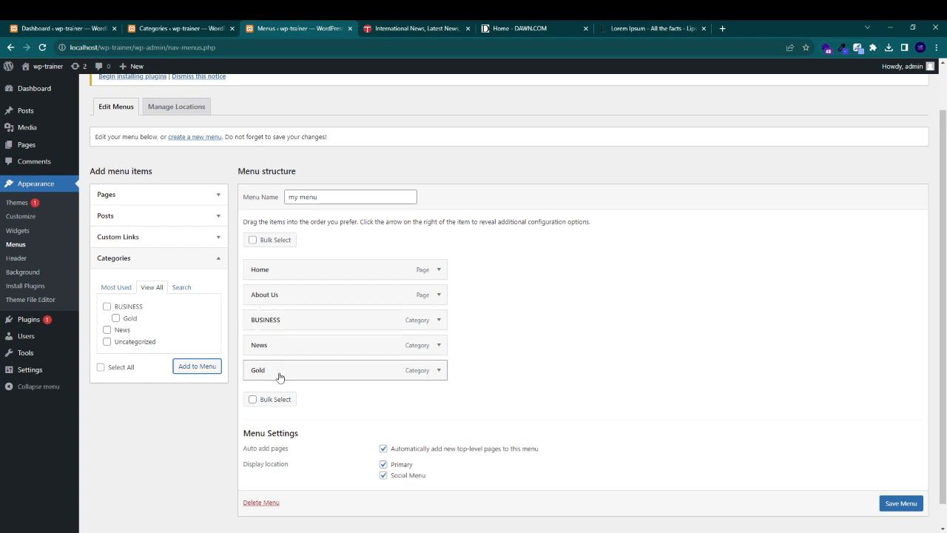
Step: Nest Gold as a sub item directly under BUSINESS in the menu structure and save the menu
{"action": "left_click_drag", "start_coordinate": [280, 378], "coordinate": [330, 351]}
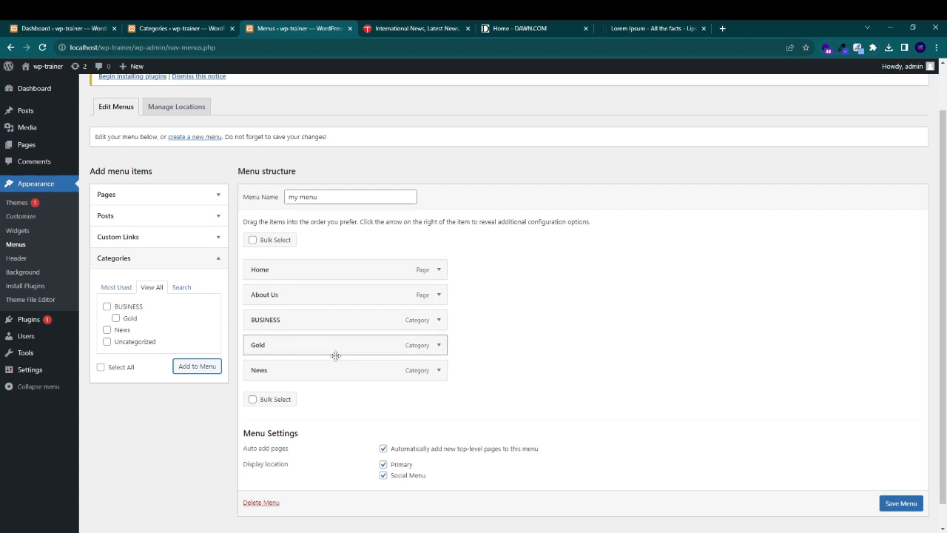
{"action": "left_click_drag", "start_coordinate": [299, 350], "coordinate": [315, 349]}
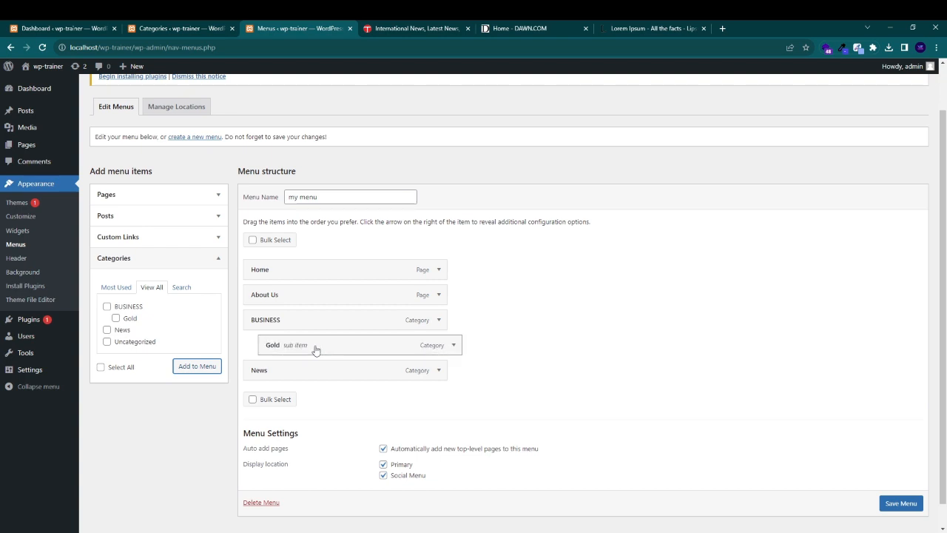
{"action": "scroll", "coordinate": [902, 510], "scroll_direction": "down", "scroll_amount": 1}
{"action": "left_click", "coordinate": [903, 497]}
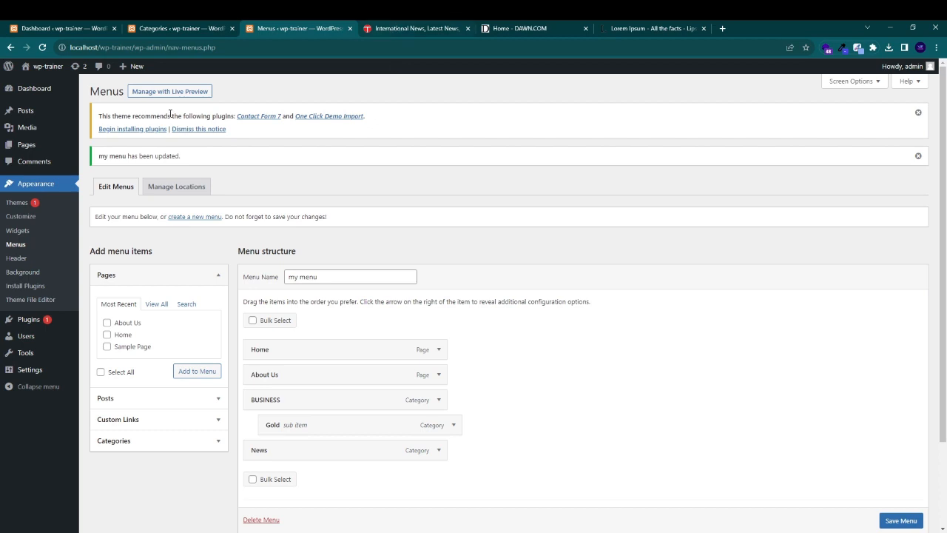
Step: Open the site's home page in a new tab and check the BUSINESS submenu in the navigation
{"action": "middle_click", "coordinate": [44, 66]}
{"action": "left_click", "coordinate": [396, 29]}
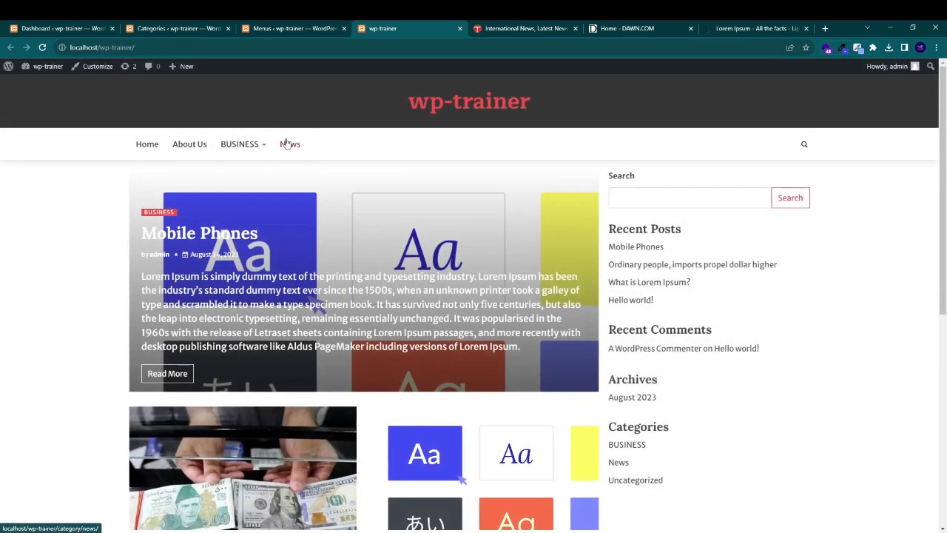
{"action": "mouse_move", "coordinate": [242, 148]}
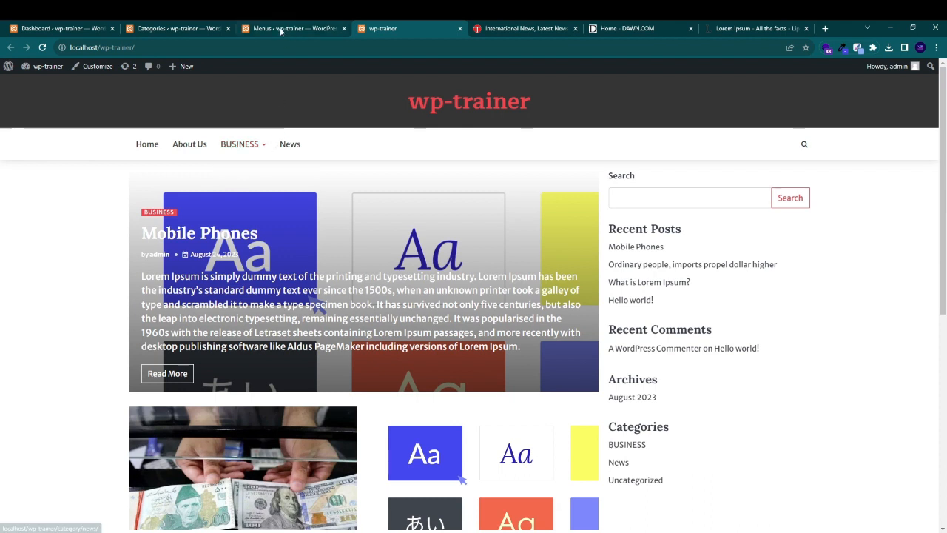
Step: Close the Menus page and open a new post editor in a separate tab
{"action": "left_click", "coordinate": [343, 29]}
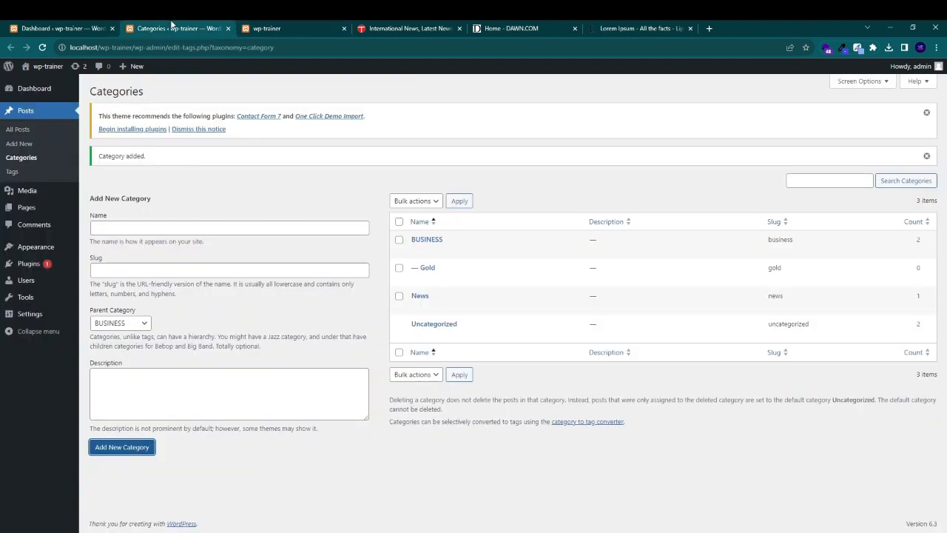
{"action": "left_click", "coordinate": [172, 29]}
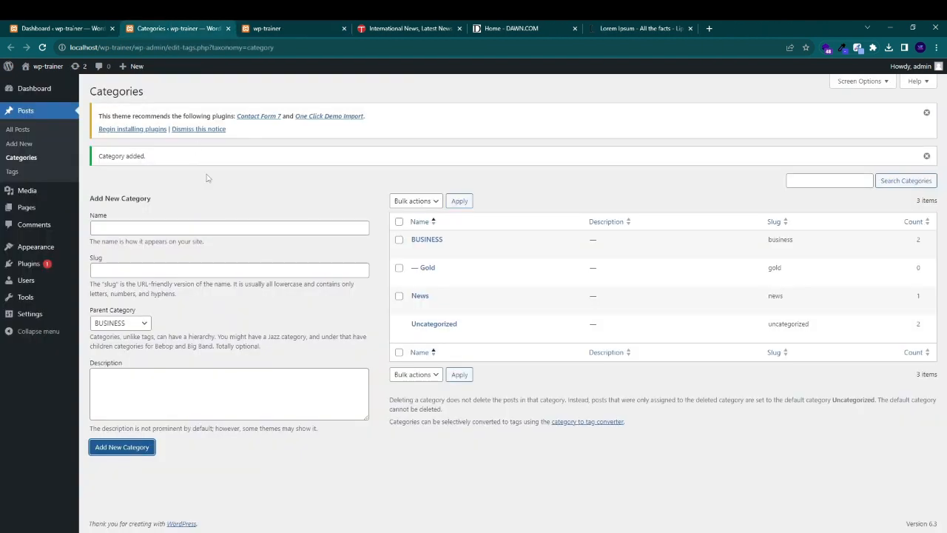
{"action": "middle_click", "coordinate": [34, 147]}
{"action": "left_click", "coordinate": [290, 28]}
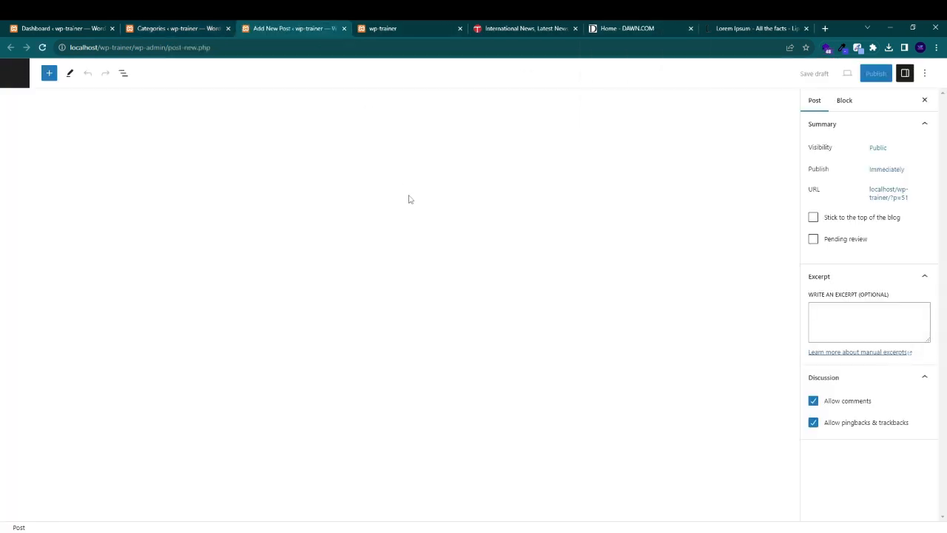
Step: Title the new post "Gold shop" and fill its body with the "Lorem Ipsum is simply dummy text" paragraph
{"action": "left_click", "coordinate": [260, 135]}
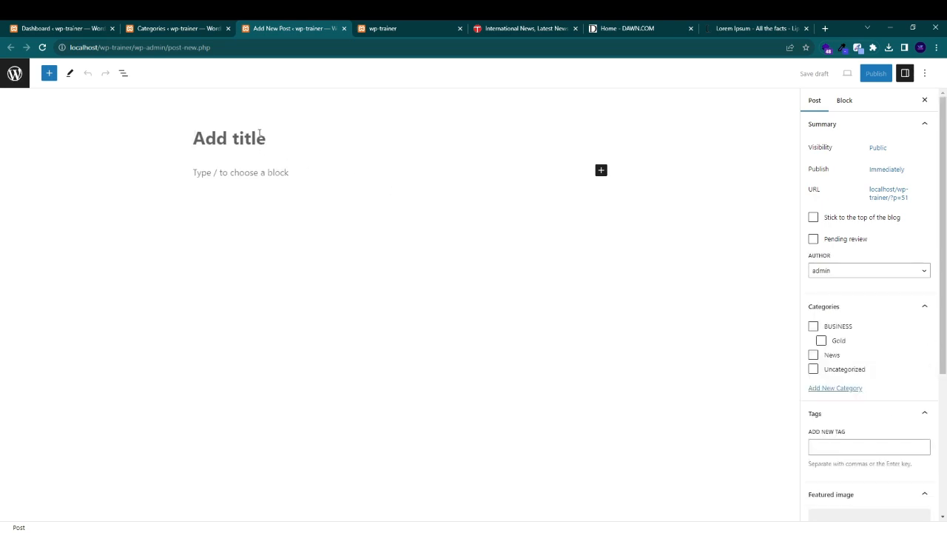
{"action": "type", "text": "Gold"}
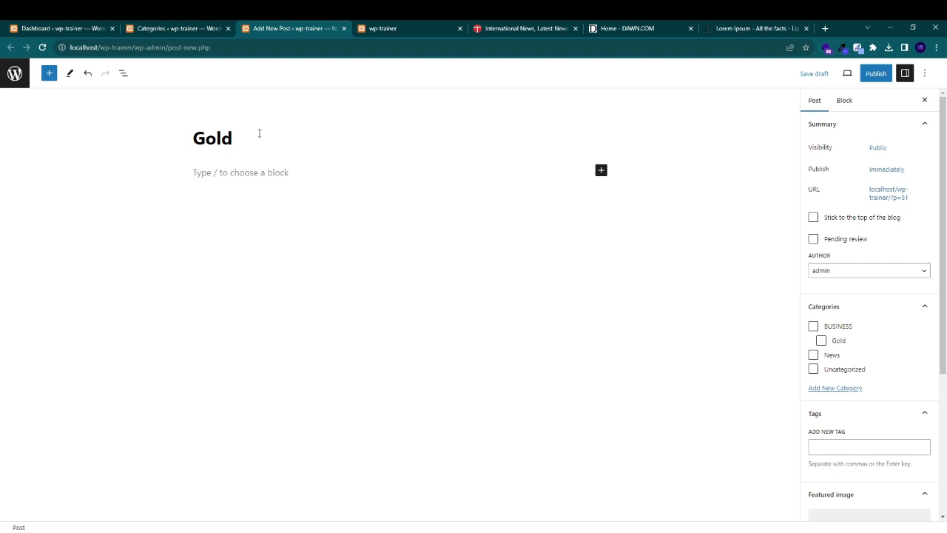
{"action": "type", "text": " shop"}
{"action": "left_click", "coordinate": [277, 174]}
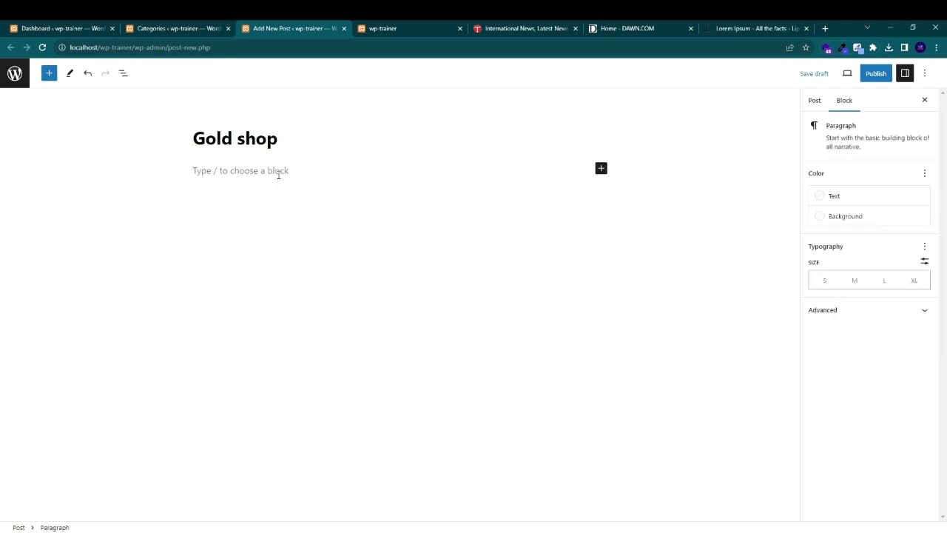
{"action": "type", "text": "Lorem Ipsum is simply dummy text of the printing and typesetting industry. Lorem Ipsum has been the industry's standard dummy text ever since the 1500s, when an unknown printer took a galley of type and scrambled it to make a type specimen book. It has survived not only five centuries, but also the leap into electronic typesetting, remaining essentially unchanged. It was popularised in the 1960s with the release of Letraset sheets containing Lorem Ipsum passages, and more recently with desktop publishing software like Aldus PageMaker including versions of Lorem Ipsum."}
Step: Assign the Gold shop post to the BUSINESS and Gold categories and publish it
{"action": "left_click", "coordinate": [813, 102]}
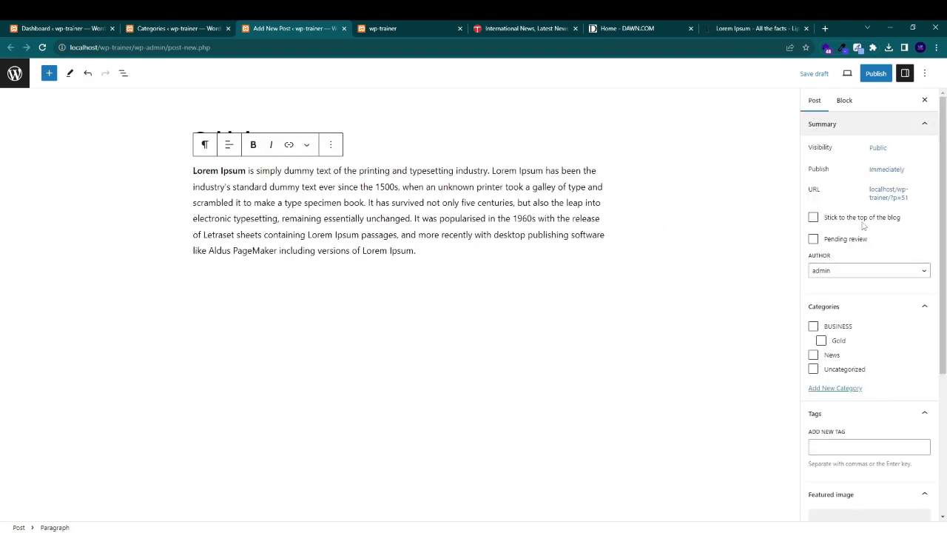
{"action": "scroll", "coordinate": [850, 295], "scroll_direction": "down", "scroll_amount": 1}
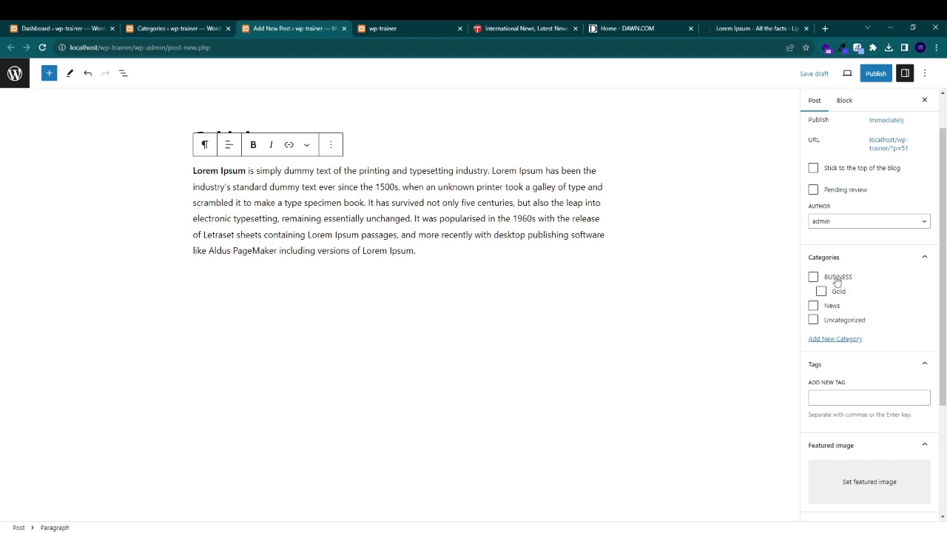
{"action": "left_click", "coordinate": [837, 279]}
{"action": "left_click", "coordinate": [822, 292]}
{"action": "left_click", "coordinate": [875, 75]}
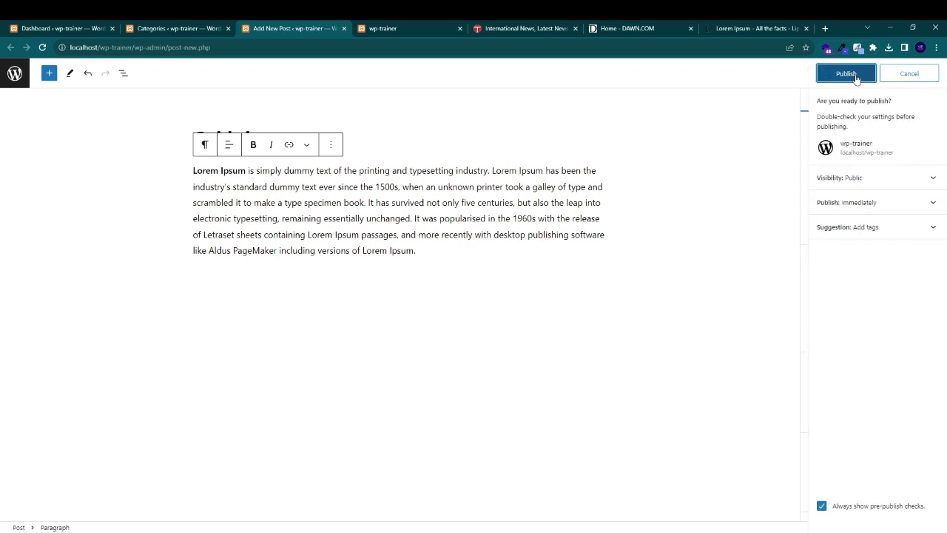
{"action": "left_click", "coordinate": [856, 77]}
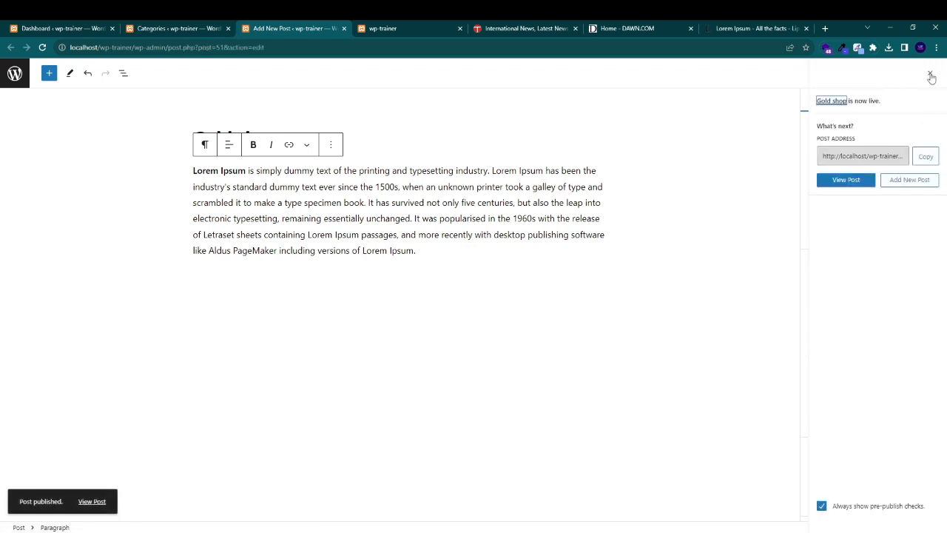
{"action": "left_click", "coordinate": [929, 75]}
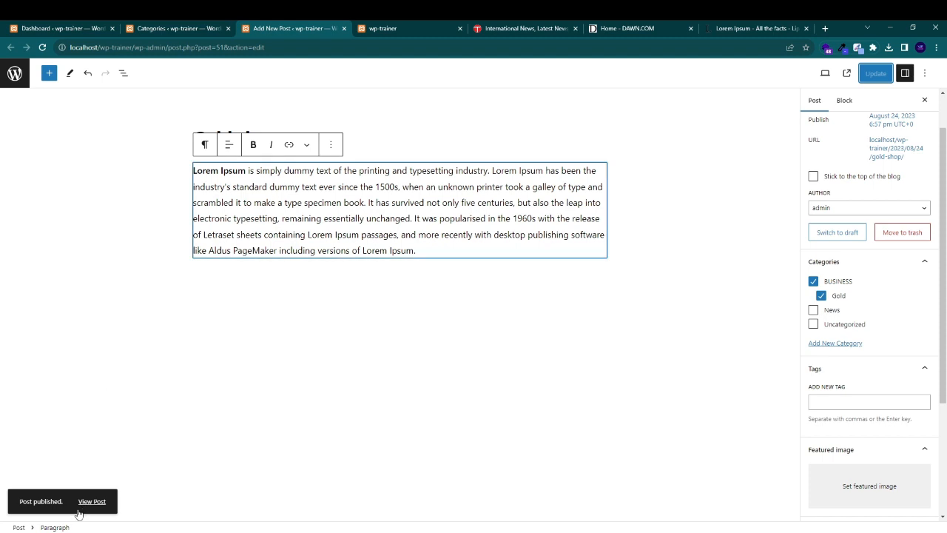
Step: View the published Gold shop post in a new tab and open the Gold category page from the BUSINESS submenu
{"action": "right_click", "coordinate": [98, 501]}
{"action": "left_click", "coordinate": [130, 415]}
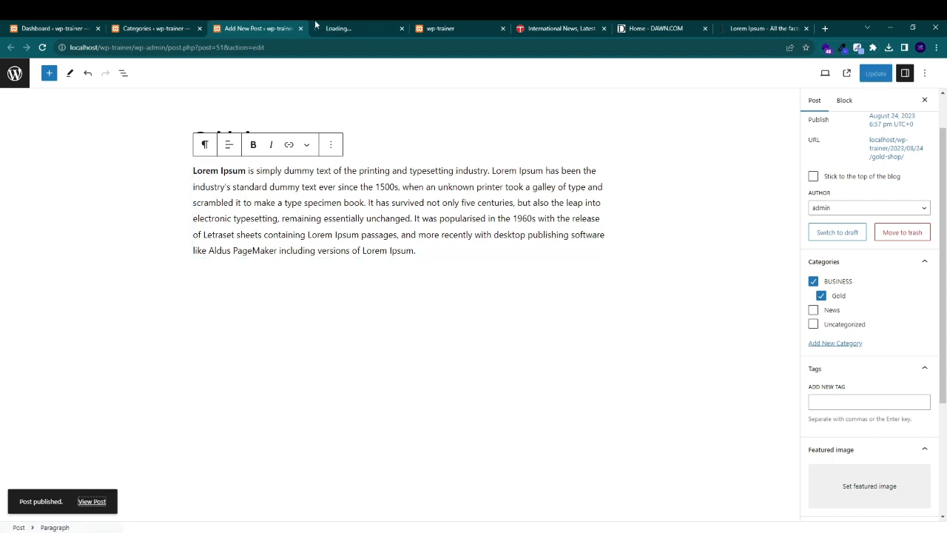
{"action": "left_click", "coordinate": [302, 28]}
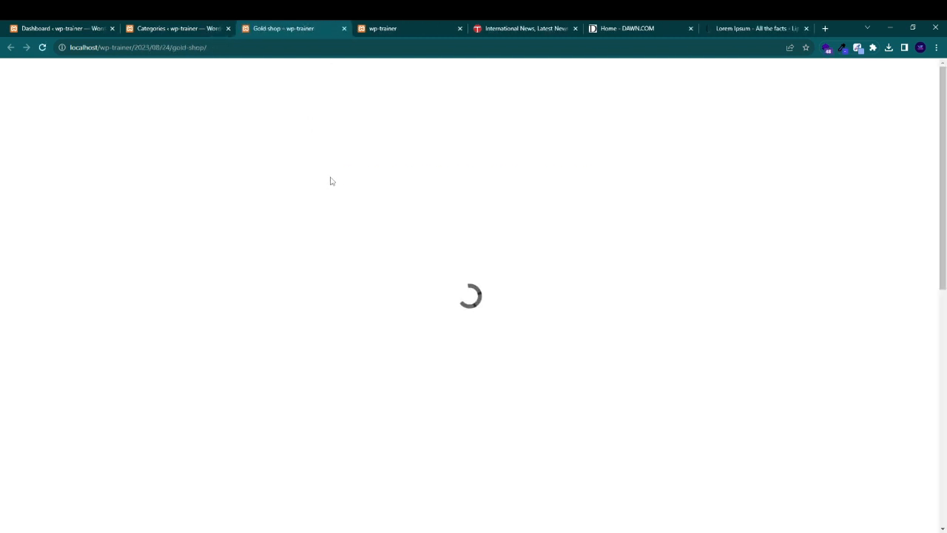
{"action": "scroll", "coordinate": [363, 190], "scroll_direction": "down", "scroll_amount": 1}
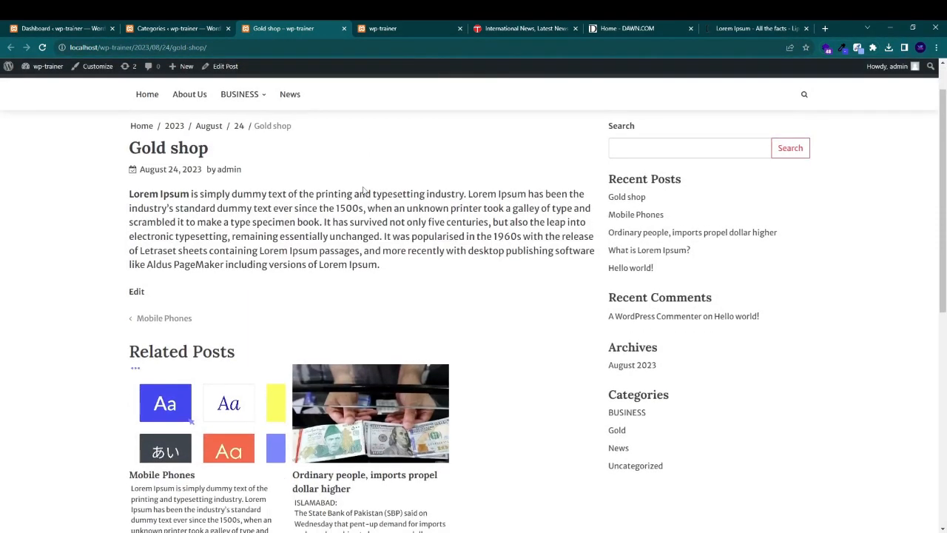
{"action": "scroll", "coordinate": [362, 190], "scroll_direction": "up", "scroll_amount": 1}
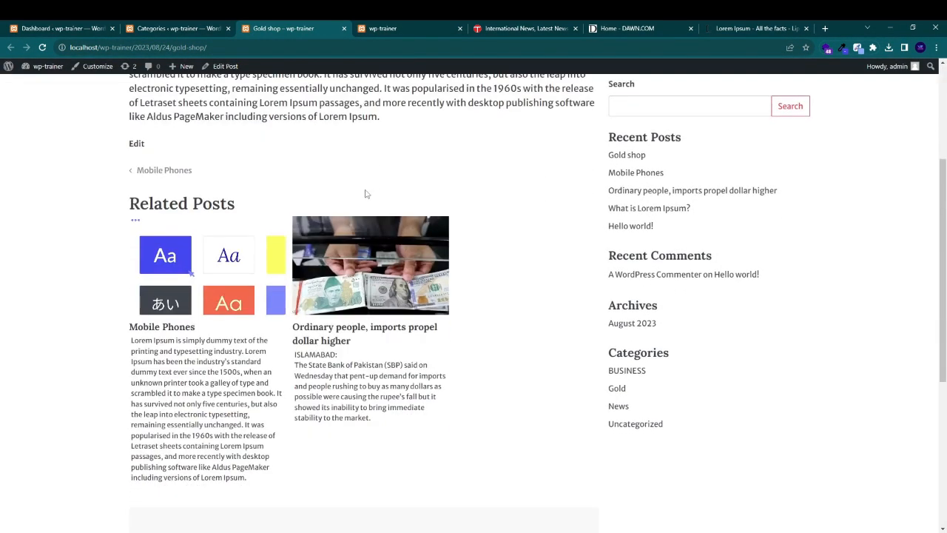
{"action": "scroll", "coordinate": [364, 193], "scroll_direction": "up", "scroll_amount": 2}
{"action": "scroll", "coordinate": [328, 223], "scroll_direction": "down", "scroll_amount": 1}
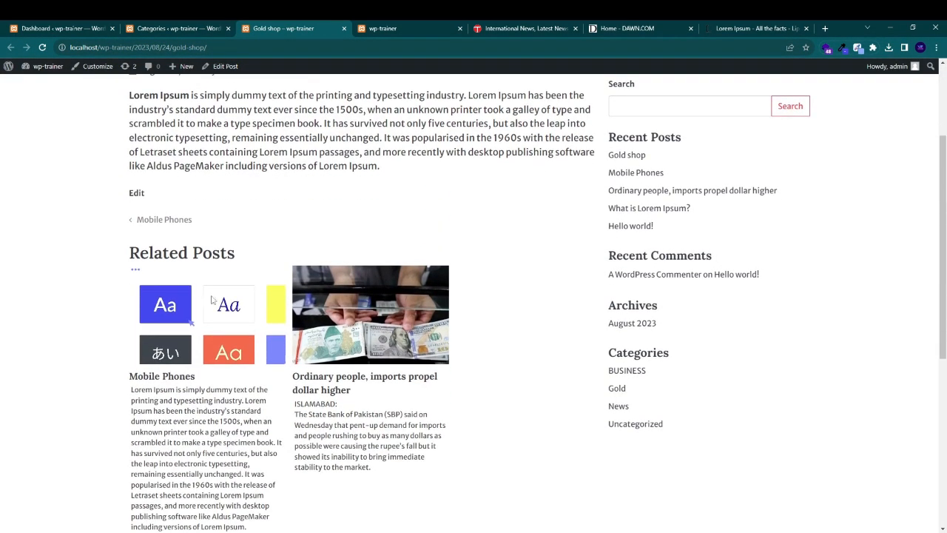
{"action": "scroll", "coordinate": [310, 207], "scroll_direction": "up", "scroll_amount": 3}
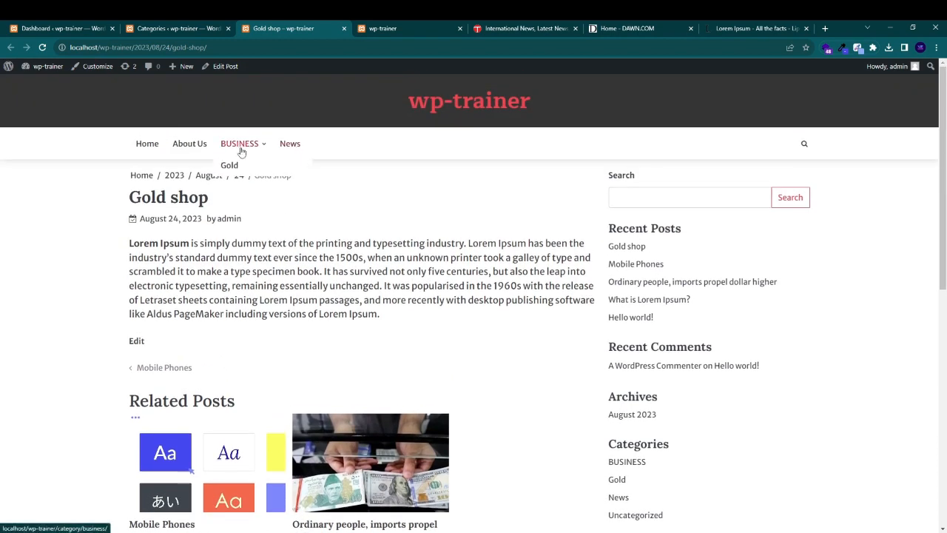
{"action": "left_click", "coordinate": [241, 164]}
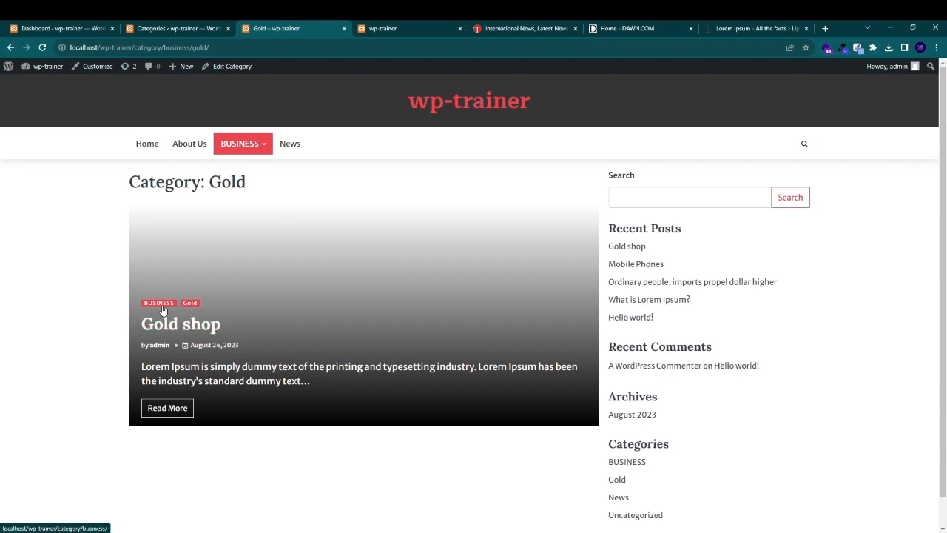
Step: Close the Gold category and old home page tabs and return to the Categories admin page
{"action": "left_click", "coordinate": [343, 29]}
{"action": "left_click", "coordinate": [343, 30]}
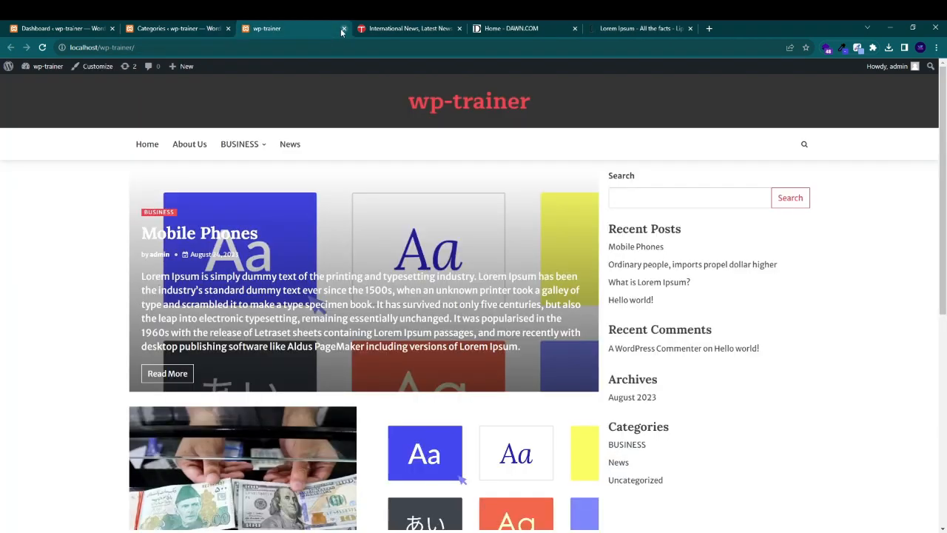
{"action": "left_click", "coordinate": [343, 29]}
{"action": "left_click", "coordinate": [80, 26]}
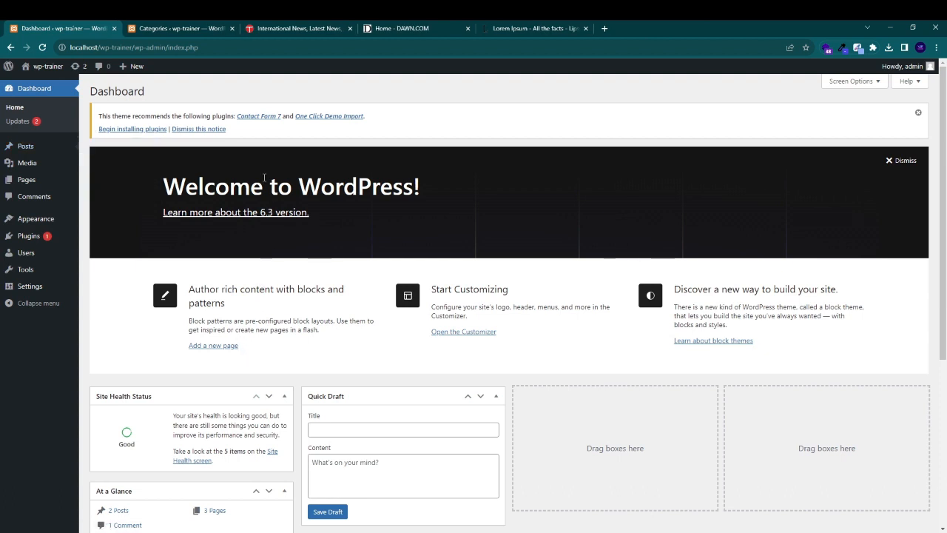
{"action": "left_click", "coordinate": [189, 27]}
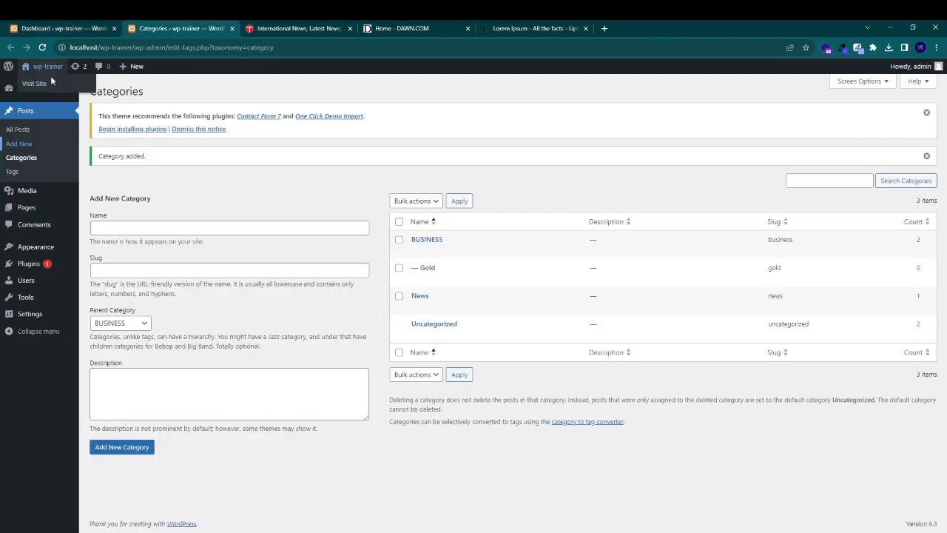
Step: Open the site's home page in a new tab to check the latest posts and category labels
{"action": "right_click", "coordinate": [50, 82]}
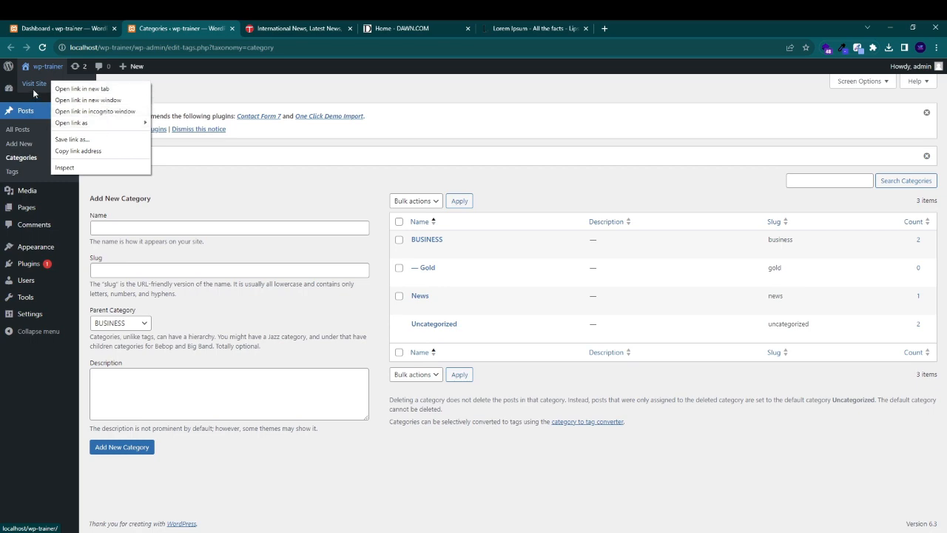
{"action": "left_click", "coordinate": [80, 88]}
{"action": "left_click", "coordinate": [271, 28]}
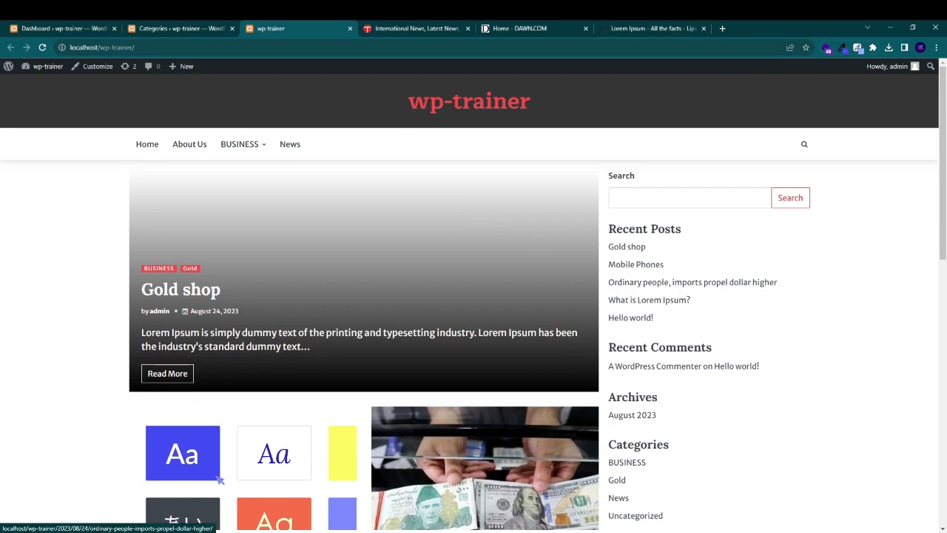
{"action": "left_click", "coordinate": [890, 27]}
{"action": "left_click", "coordinate": [881, 442]}
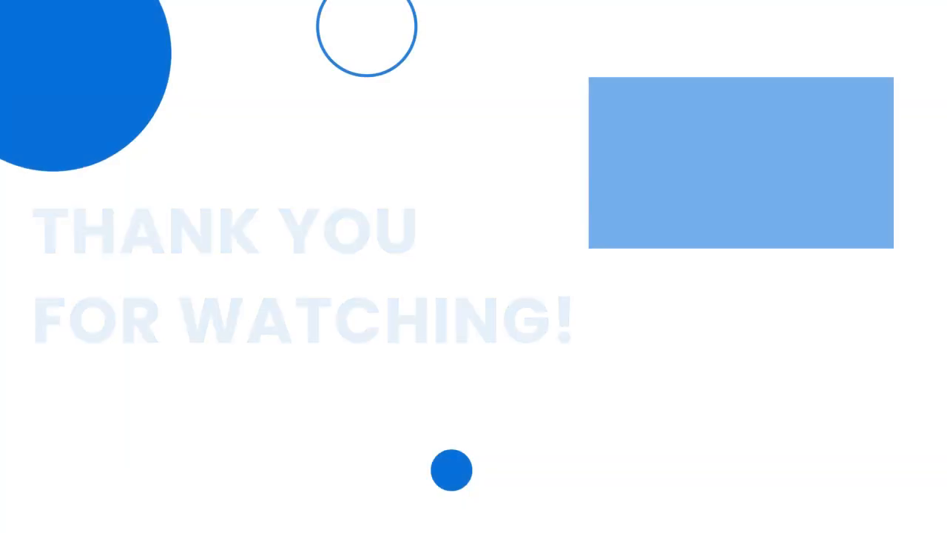